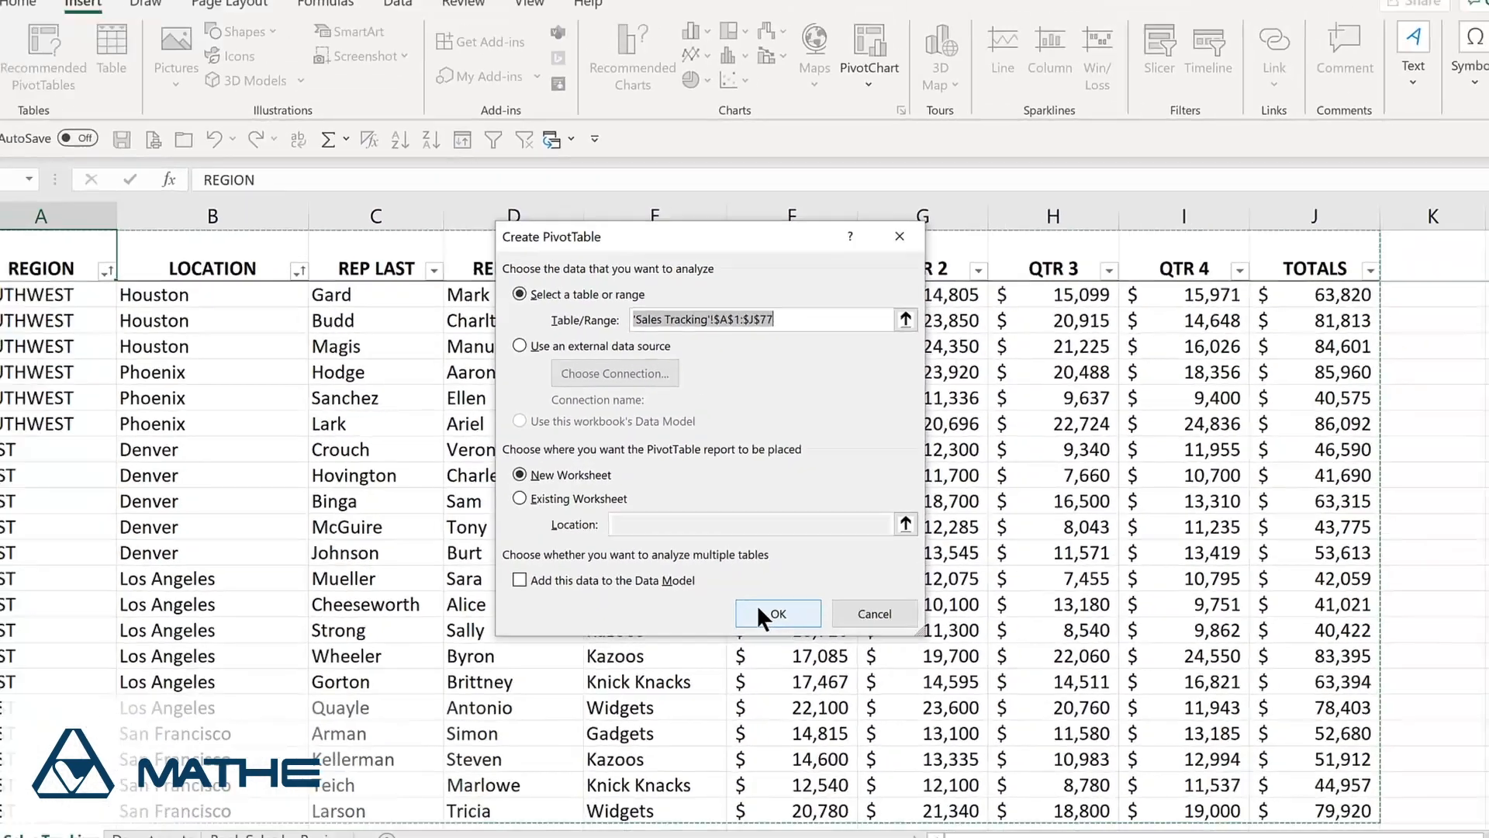
Create a PivotTable on a new worksheet from 'Sales Tracking'!$A$1:$J$77, with REGION as rows and the sum of TOTALS as values.
left_click(844, 700)
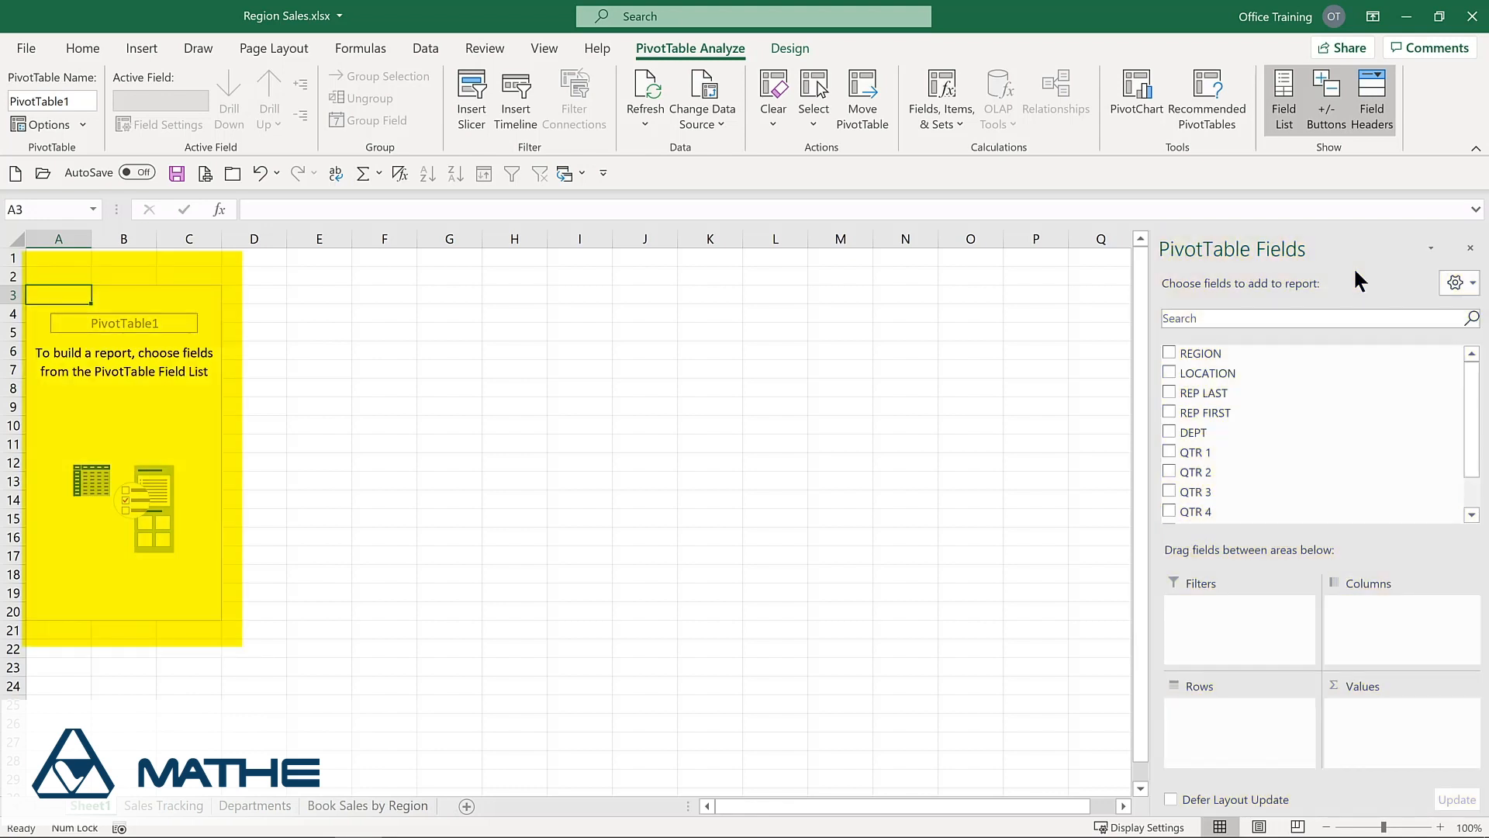
left_click(1168, 353)
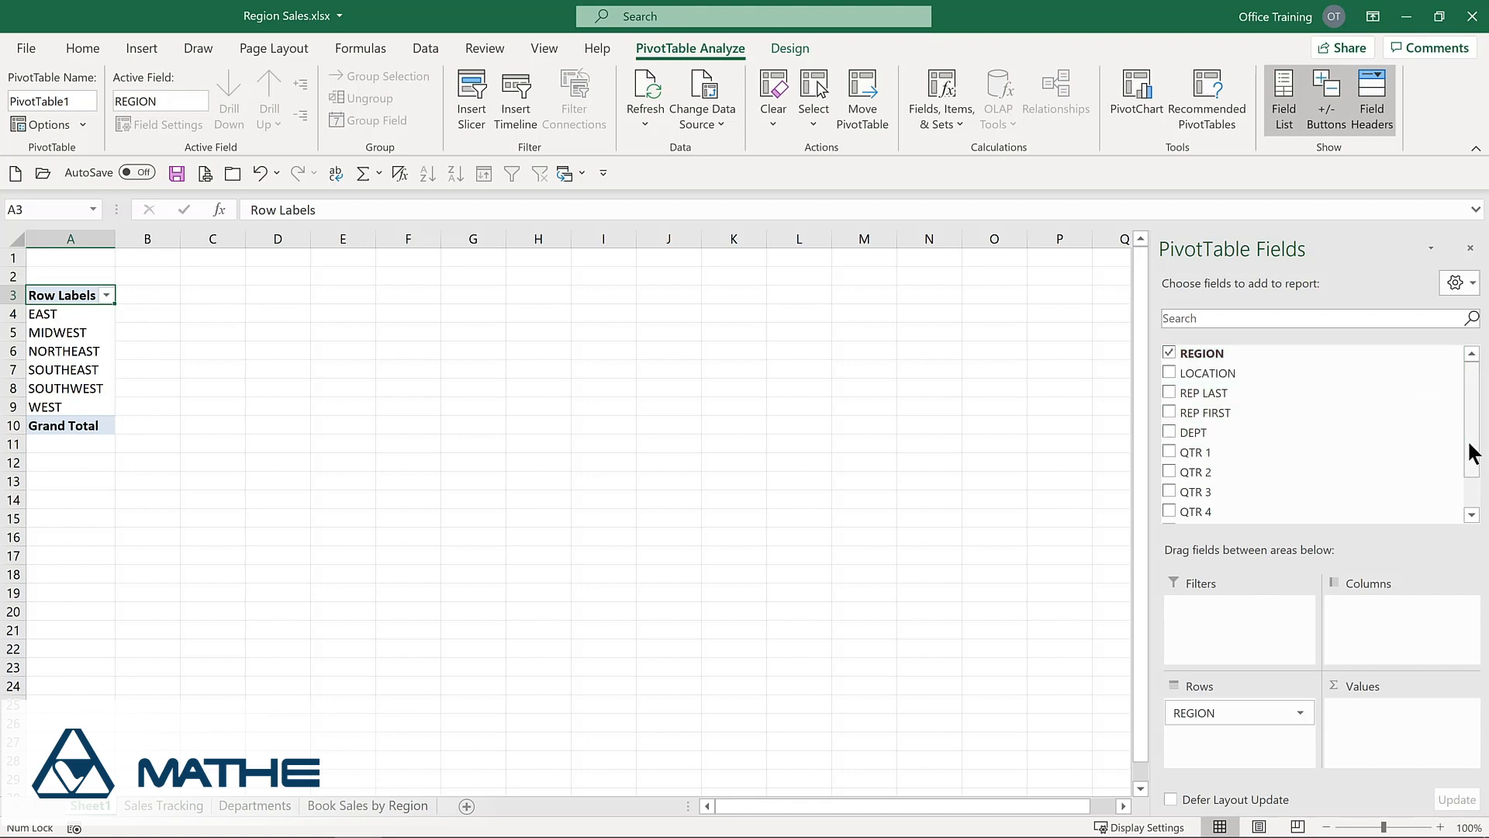
scroll(1473, 441, "down", 1)
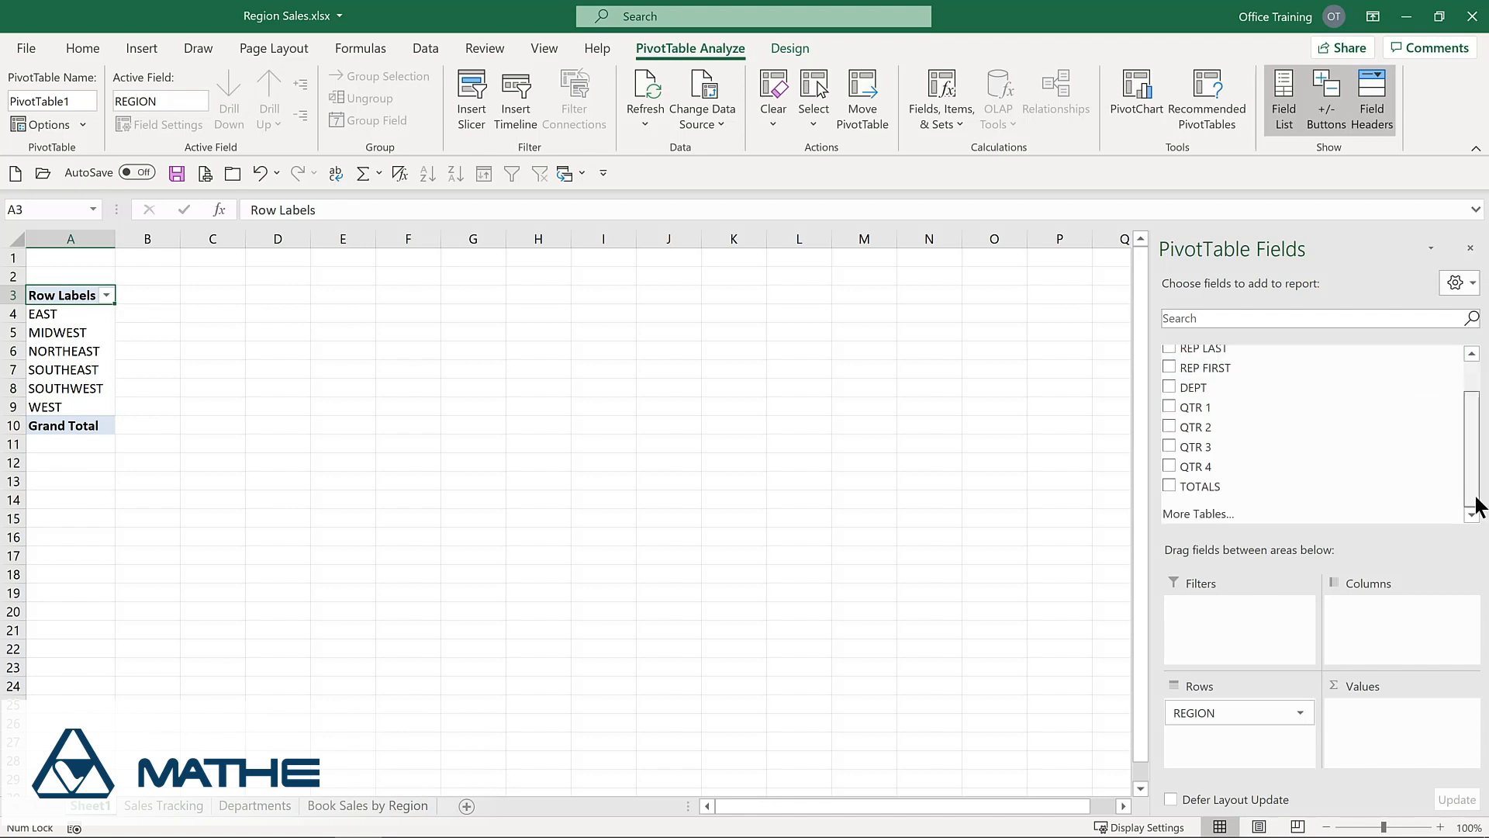
left_click(1169, 486)
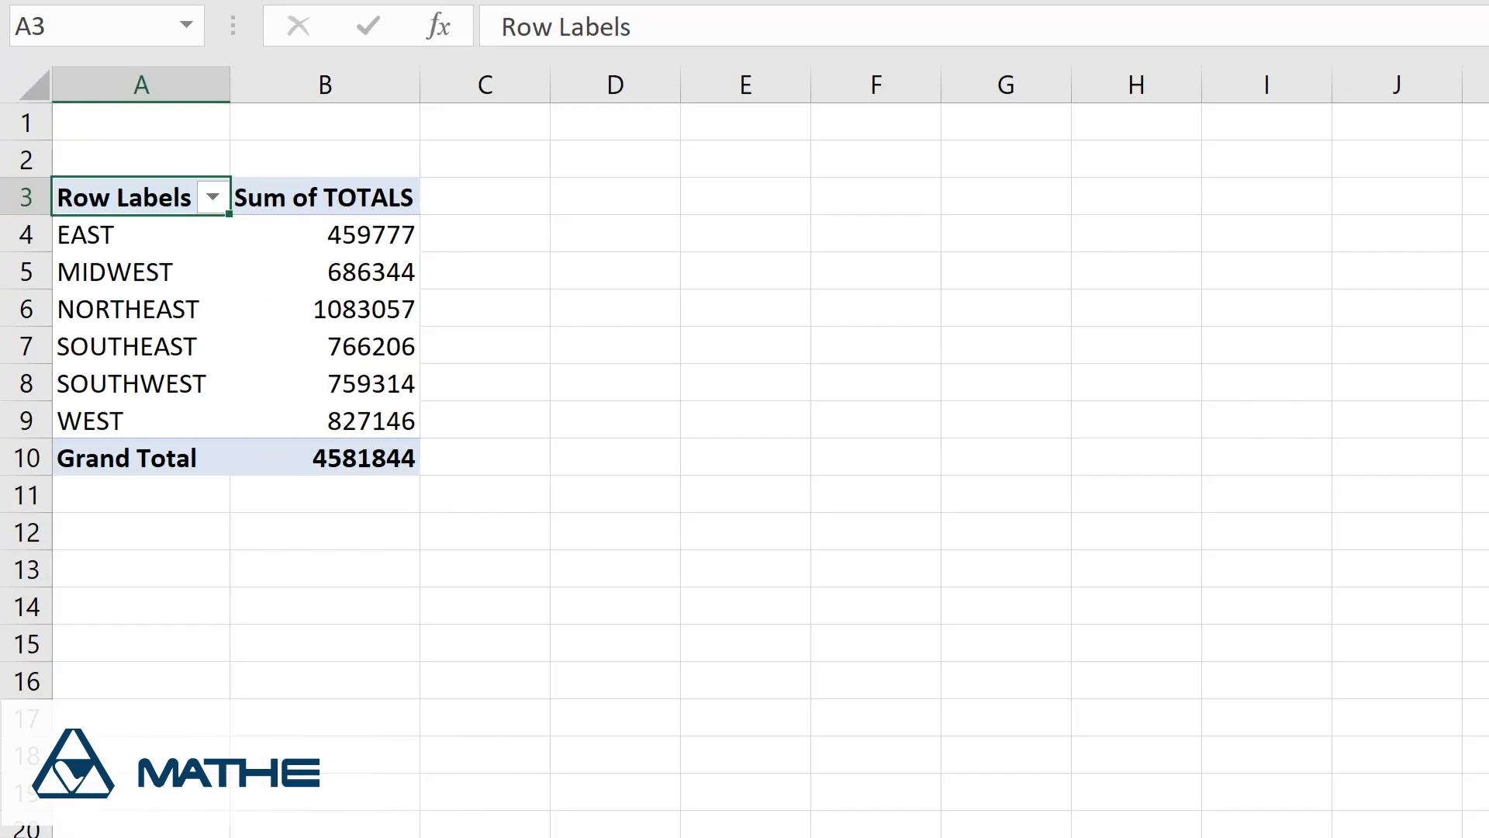
Format the pivot table's Sum of TOTALS values as Currency with 0 decimal places and the $ symbol.
mouse_move(297, 309)
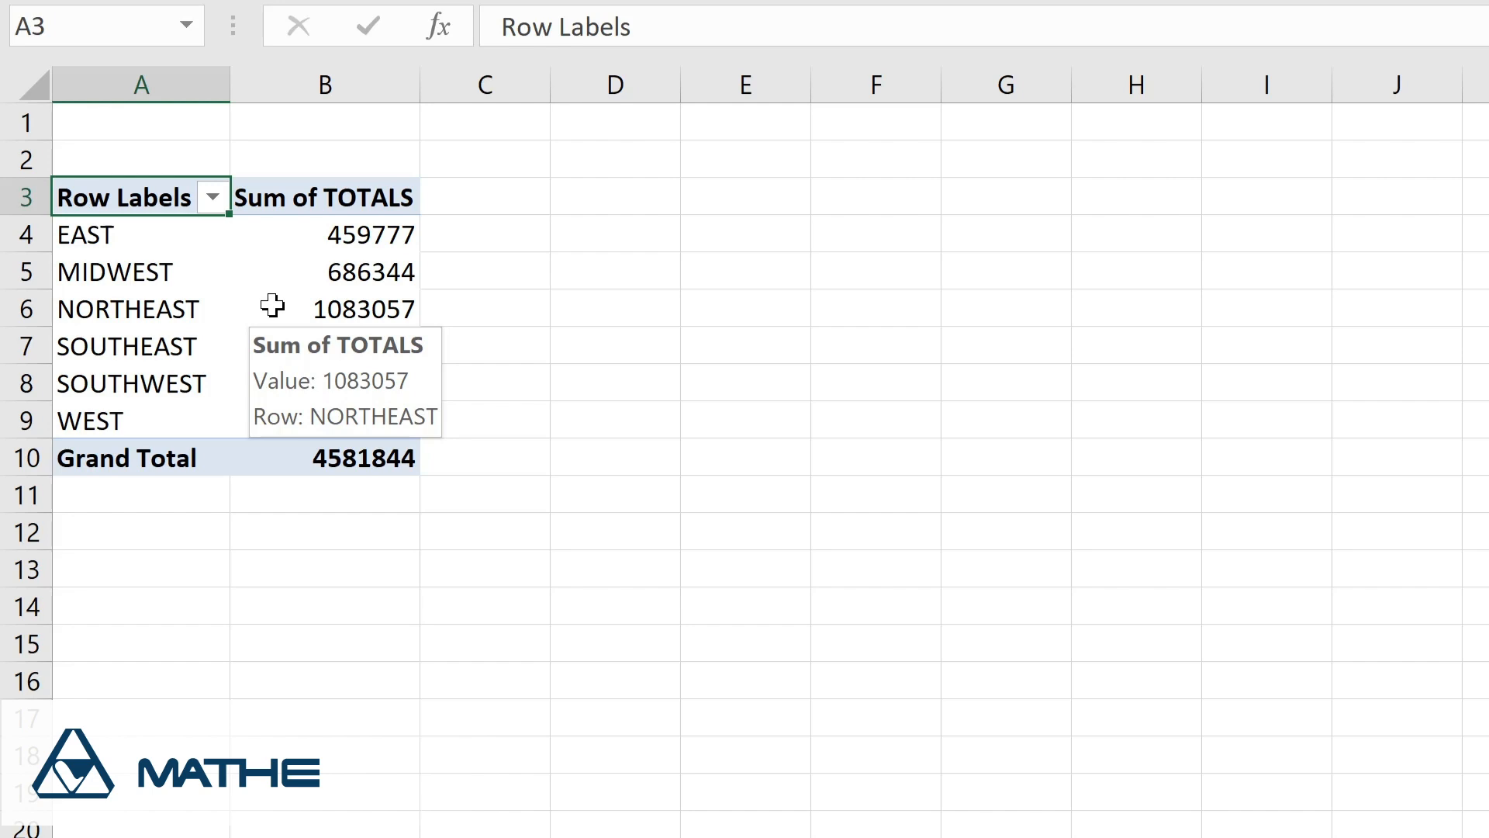
right_click(273, 305)
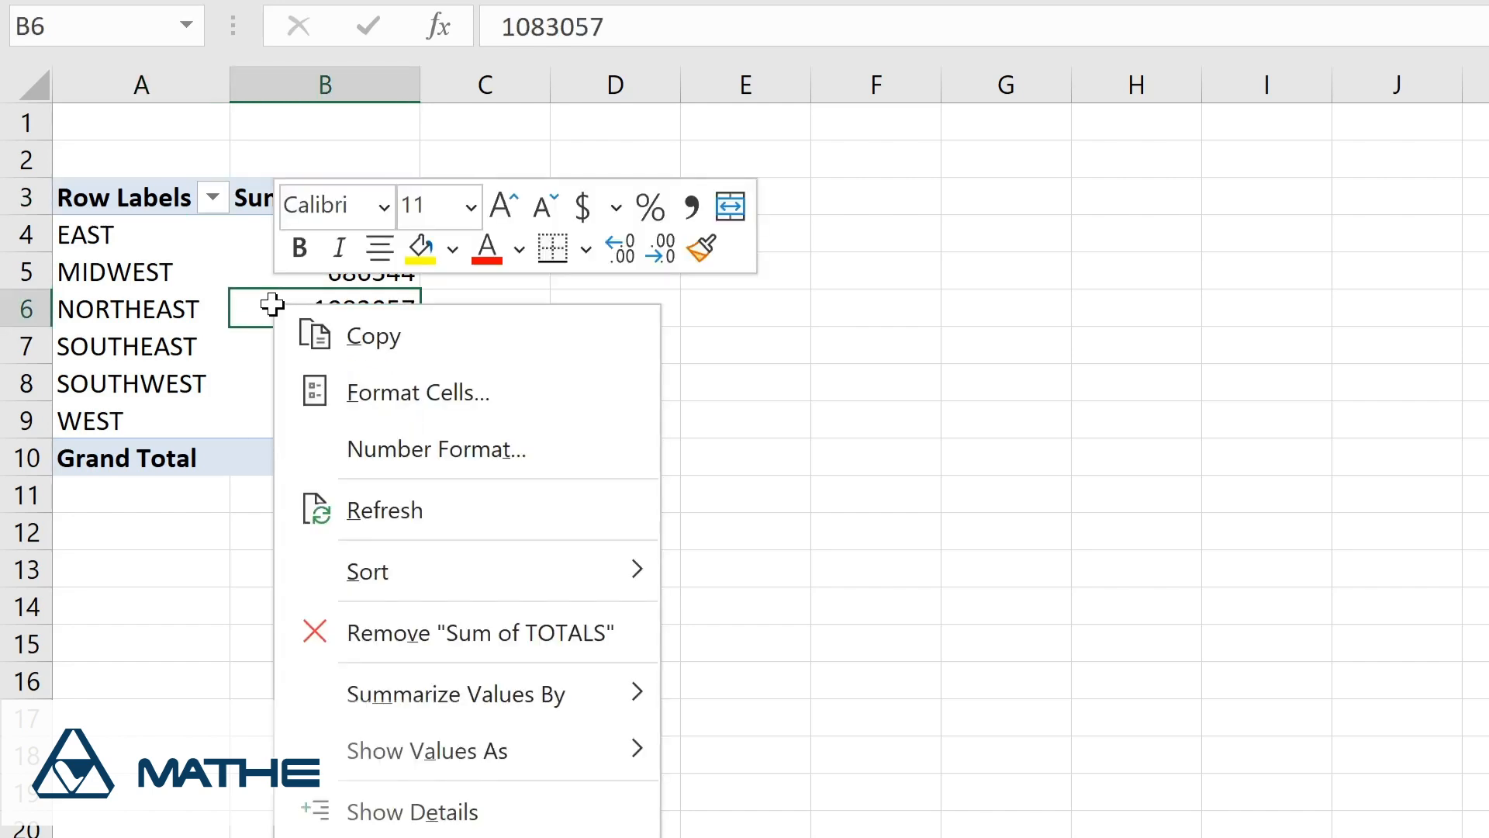
left_click(368, 454)
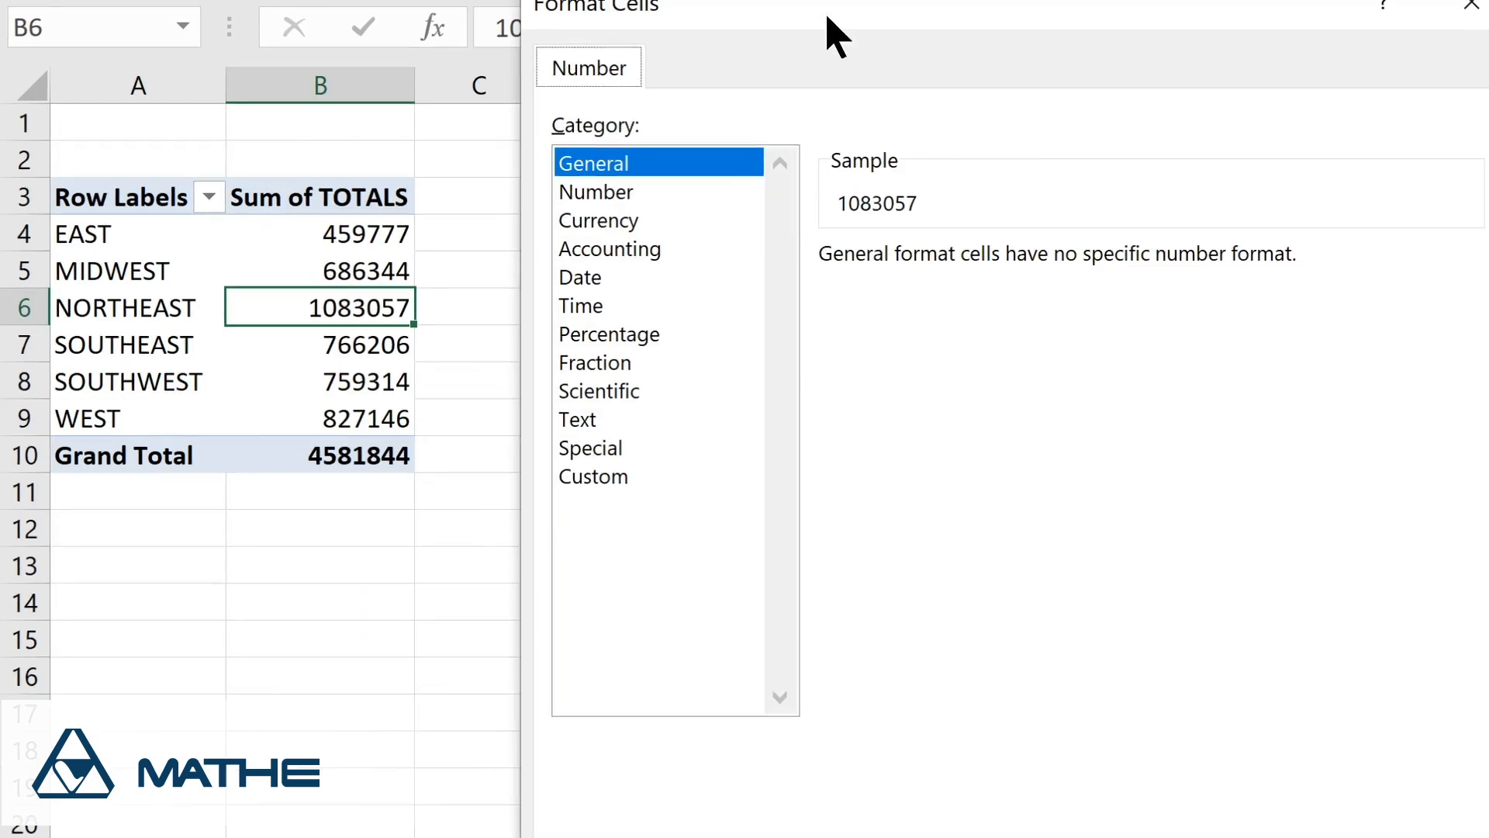
left_click(616, 222)
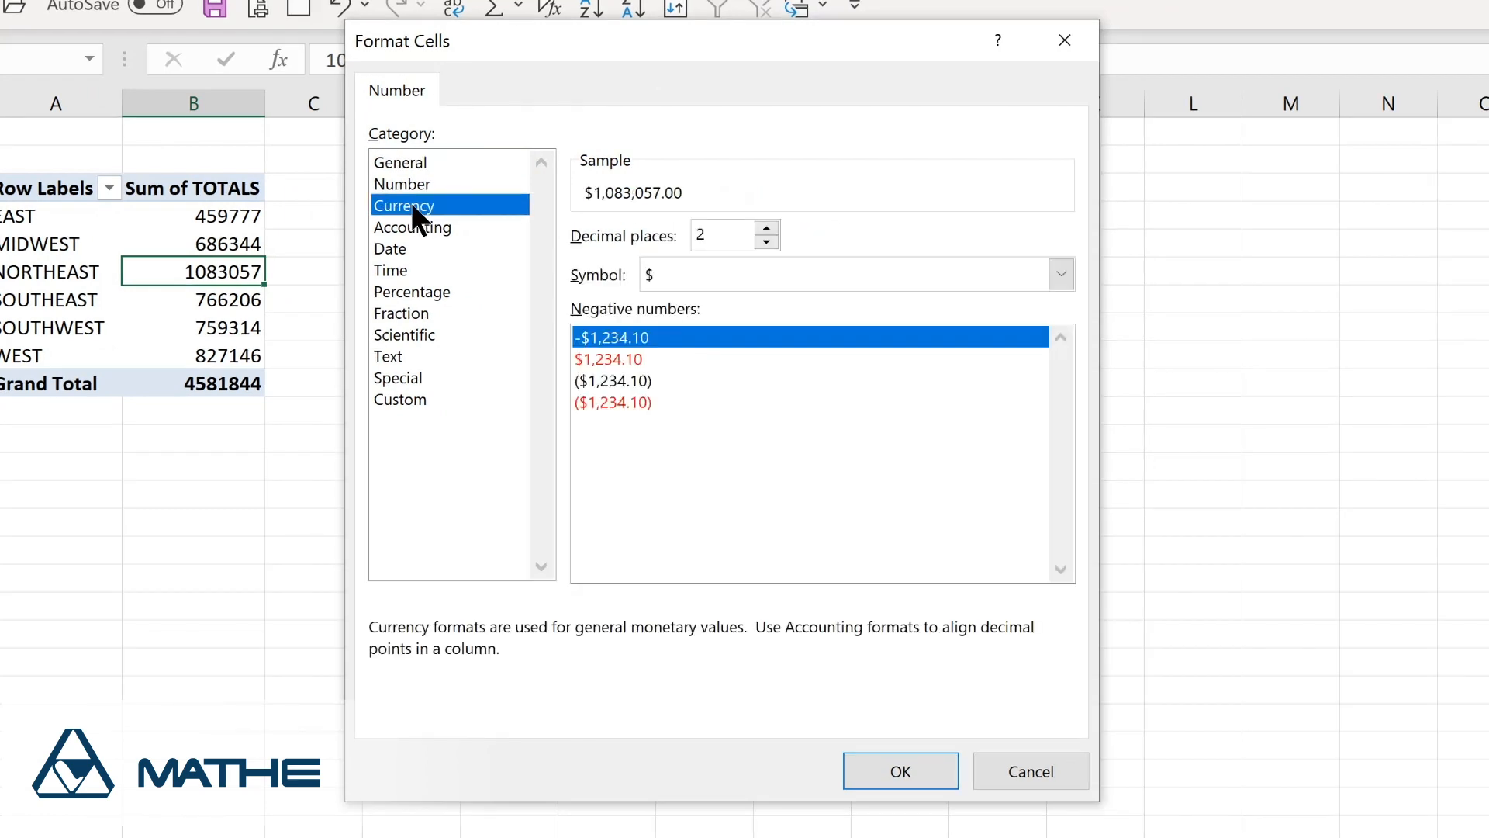
left_click(767, 243)
left_click(766, 243)
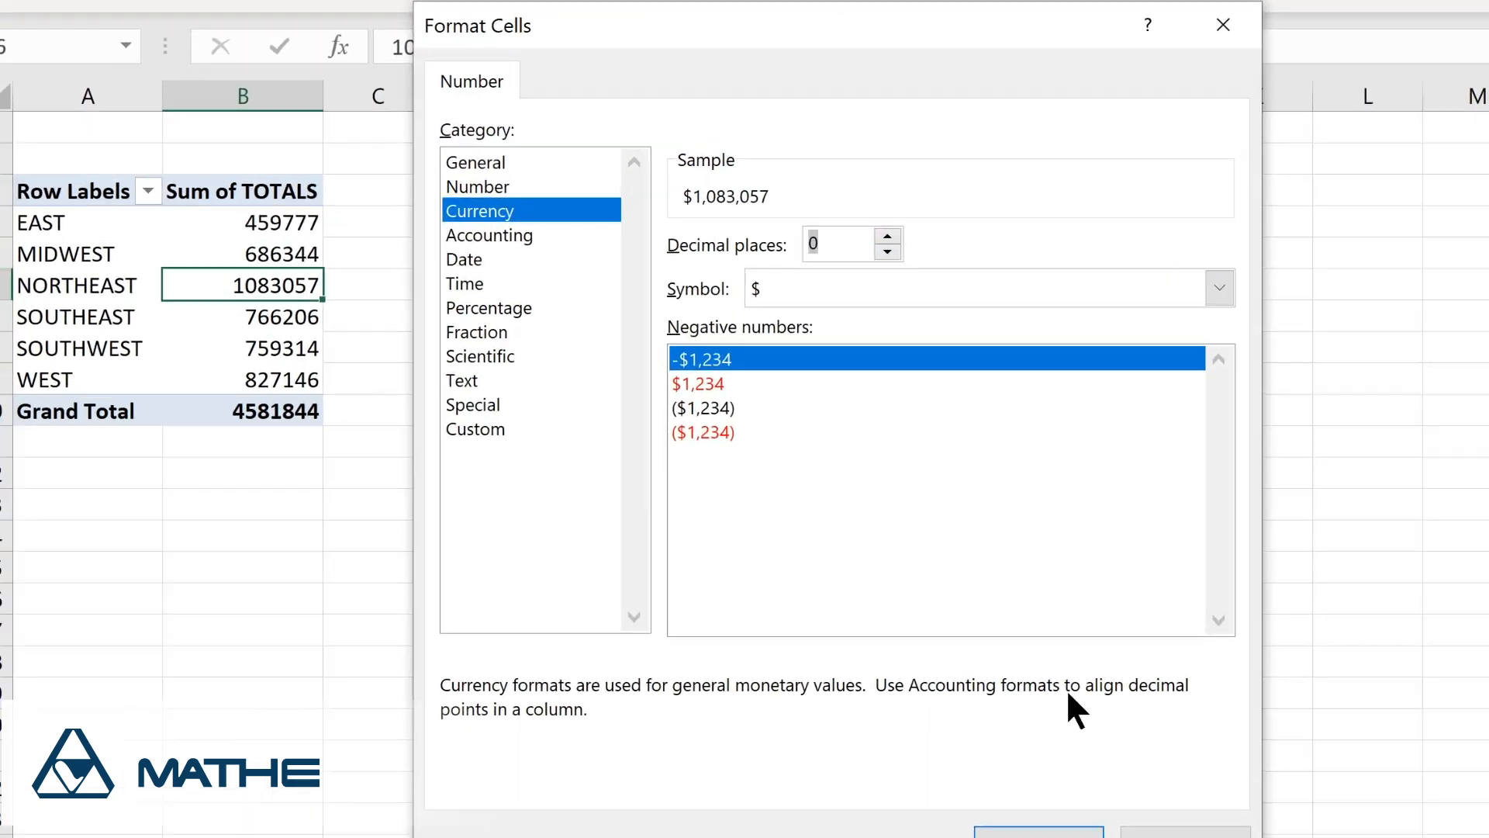
left_click(901, 771)
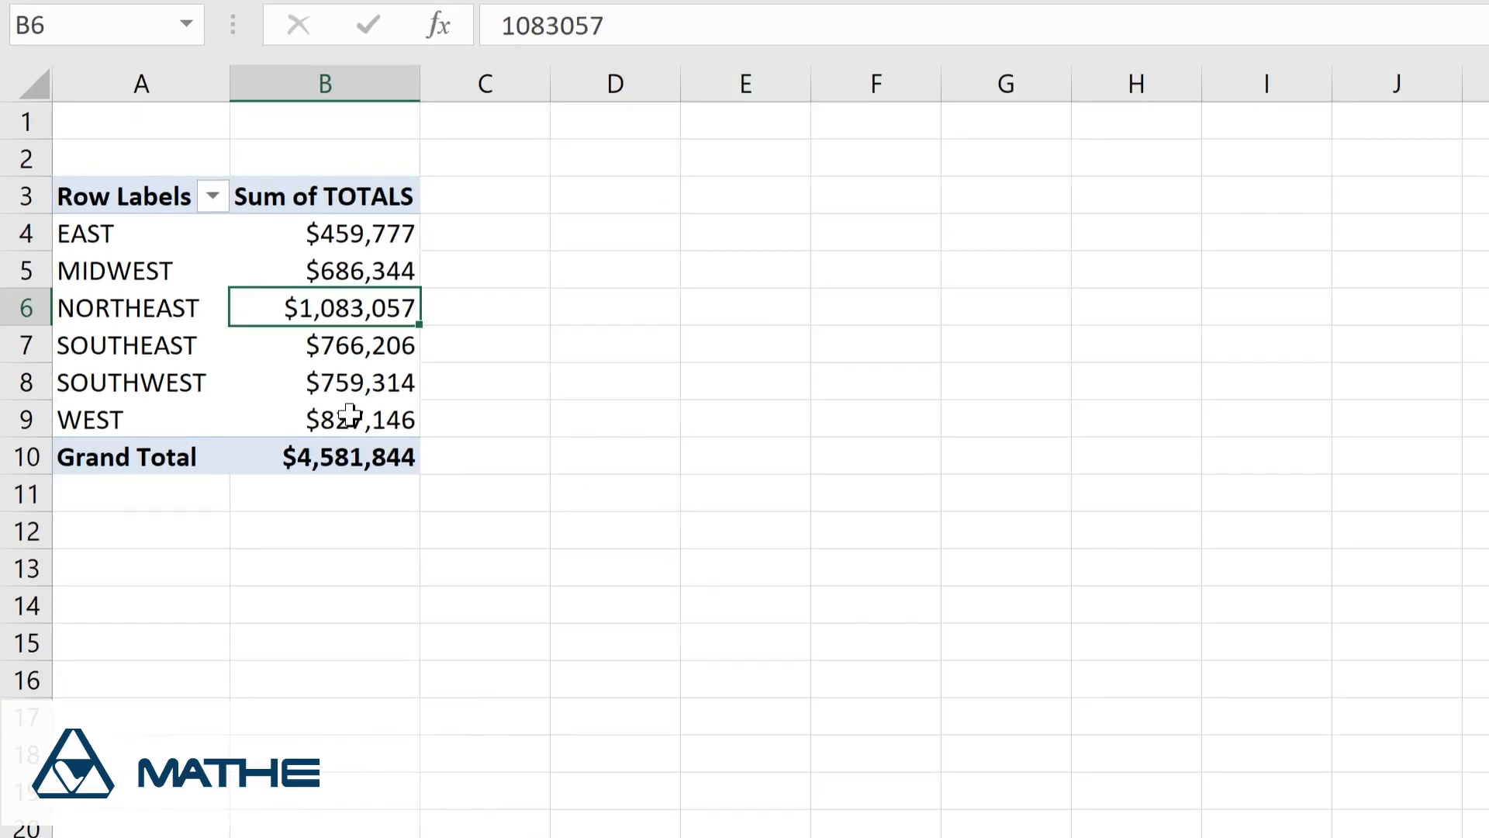
Add the DEPT field to the pivot table and place it in the Columns area.
mouse_move(351, 342)
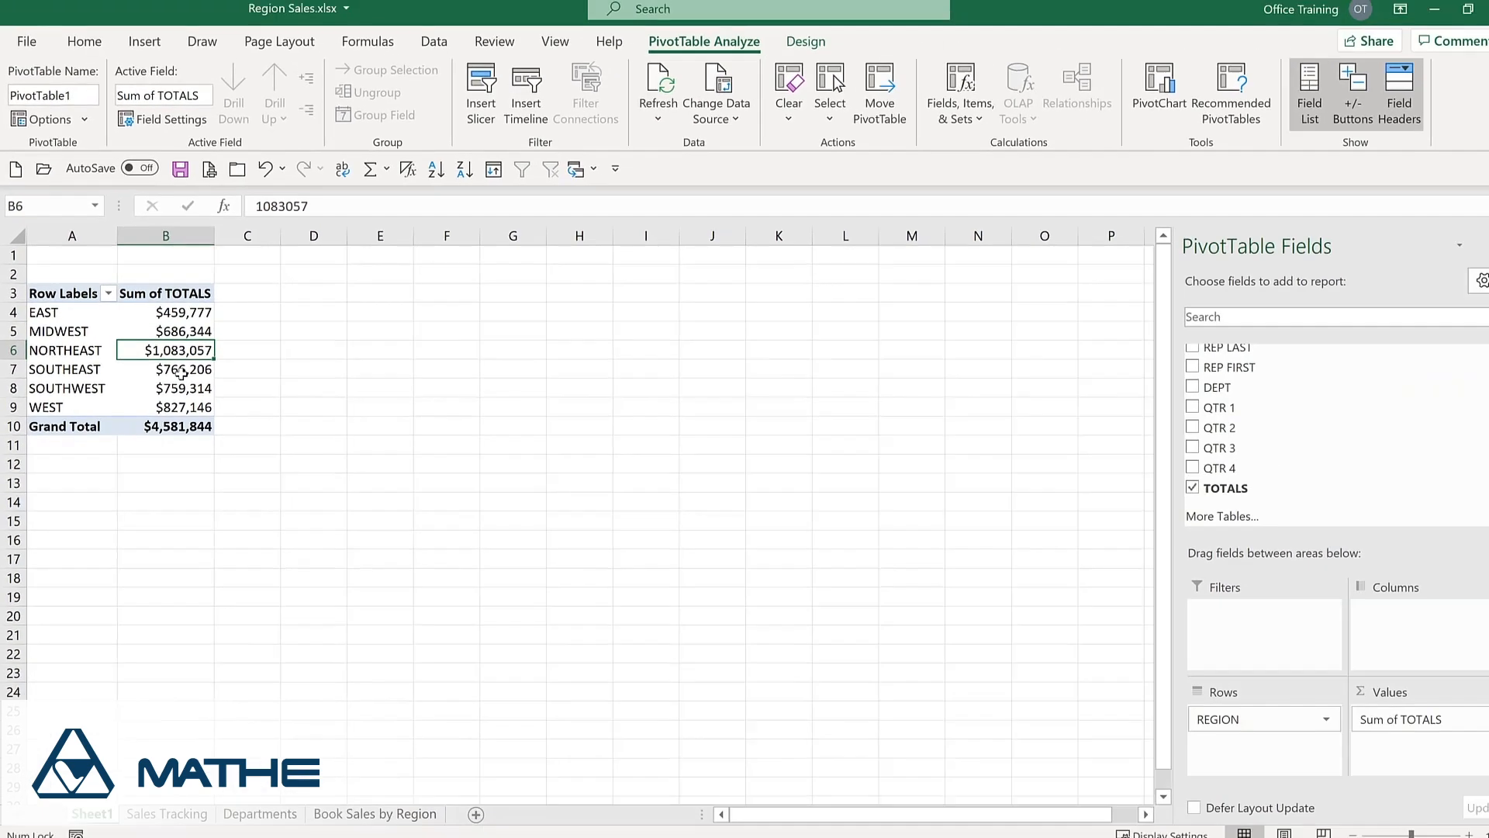
left_click(1169, 387)
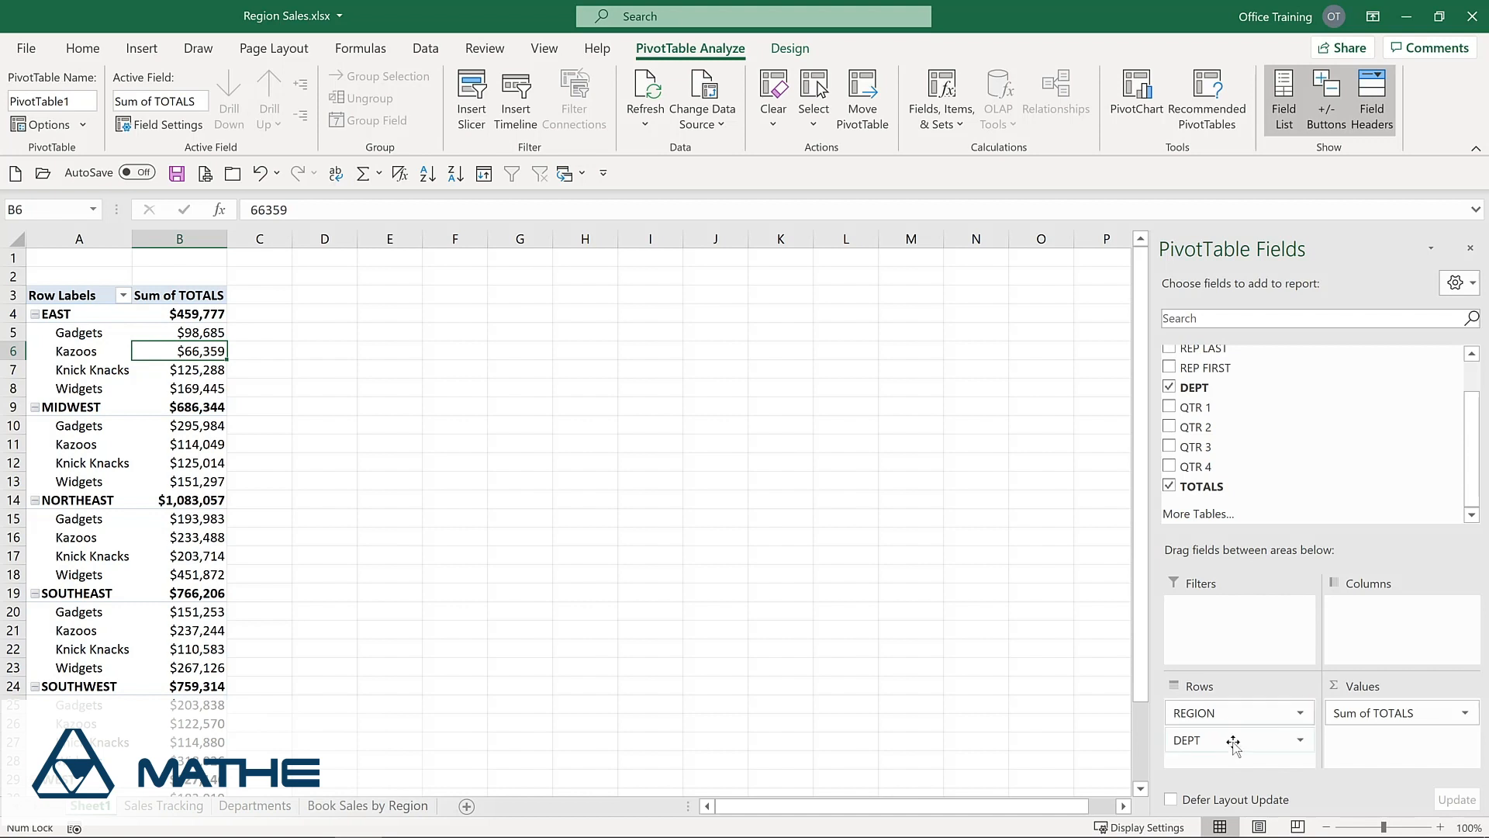
mouse_move(1233, 744)
left_mouse_down()
mouse_move(1371, 653)
mouse_move(1393, 621)
left_mouse_up()
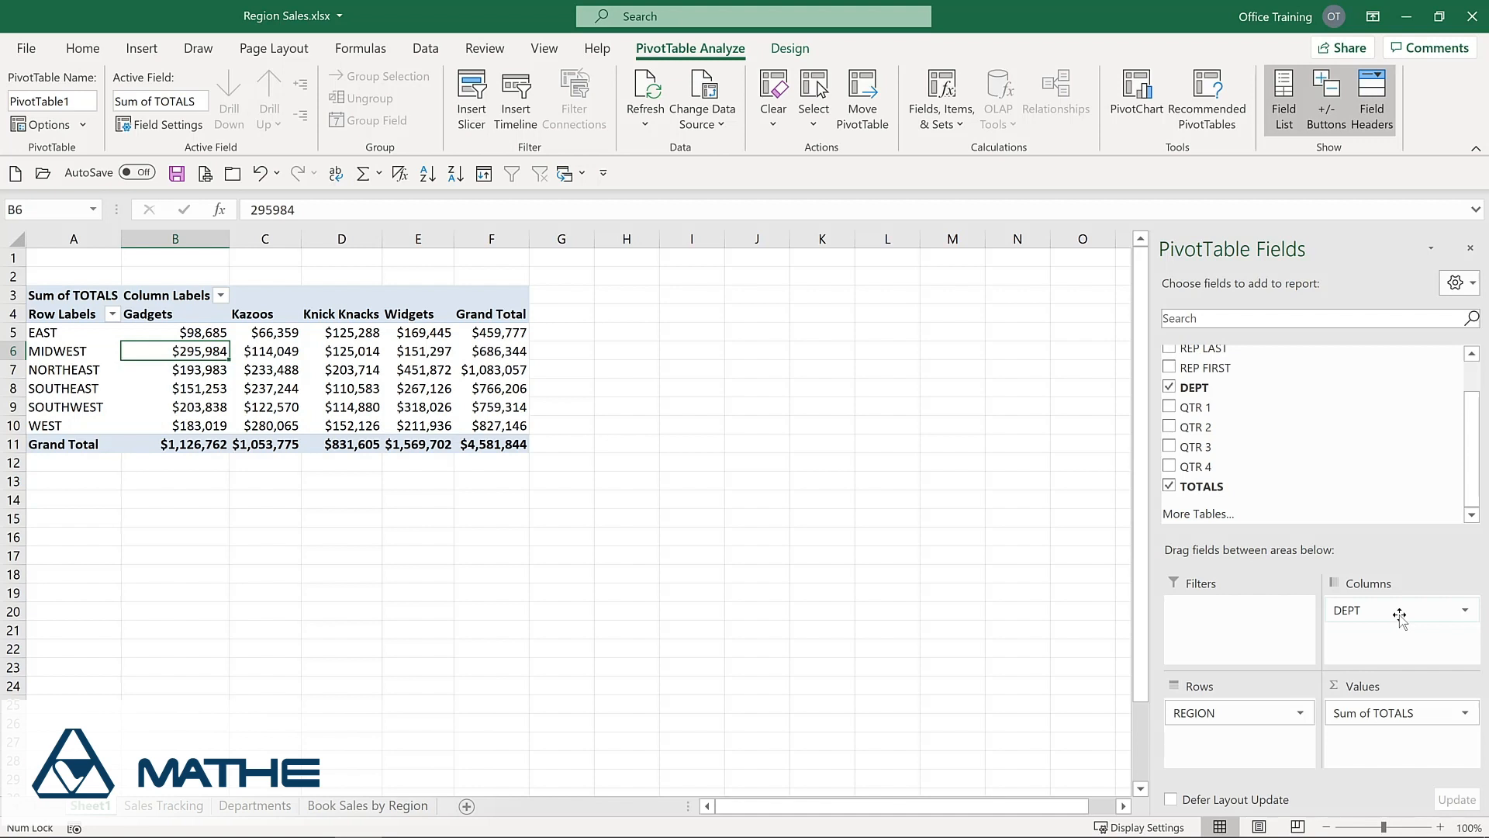
mouse_move(326, 363)
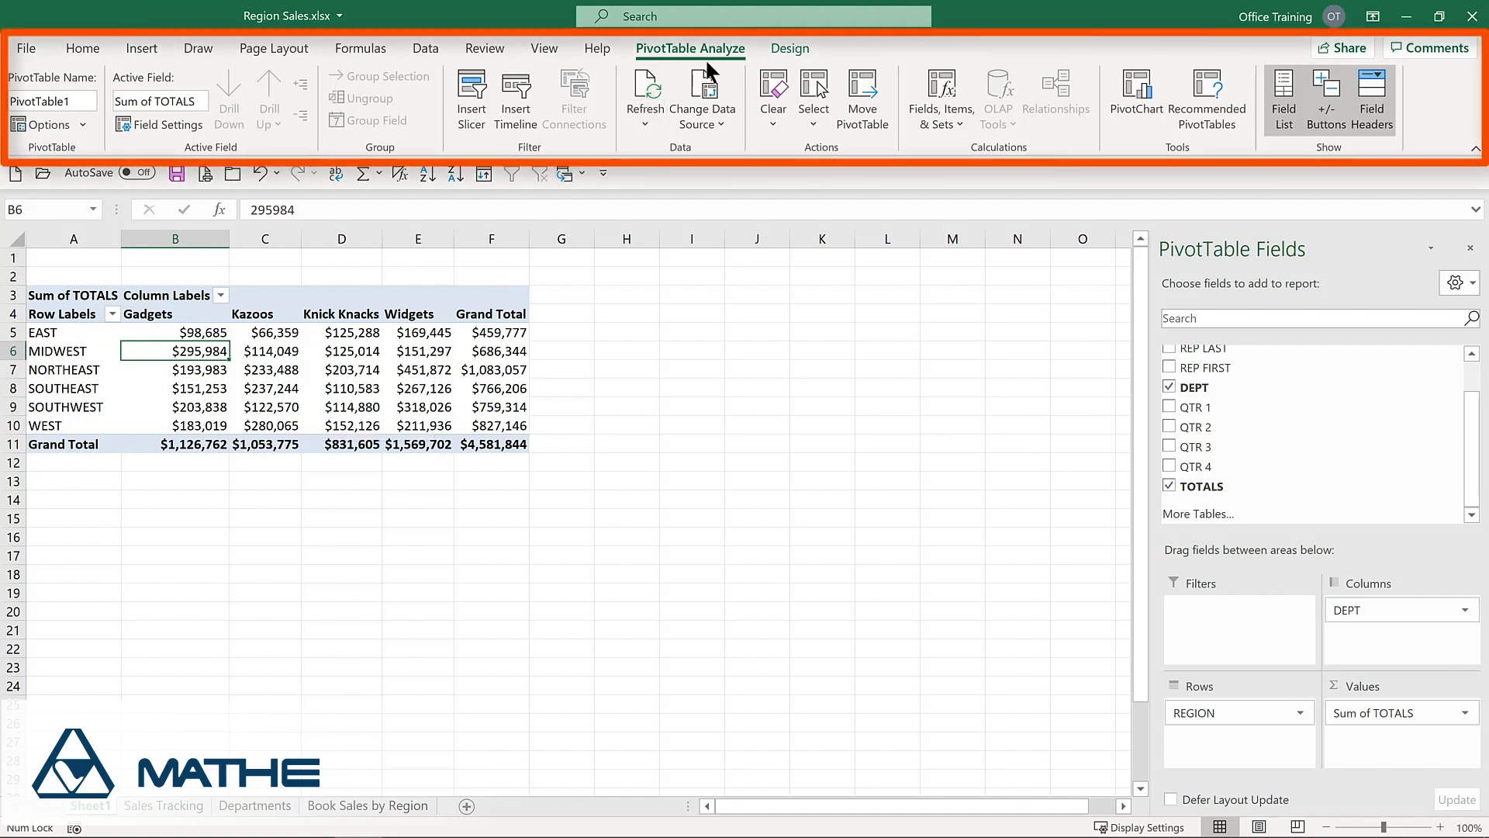
left_click(787, 46)
left_click(686, 47)
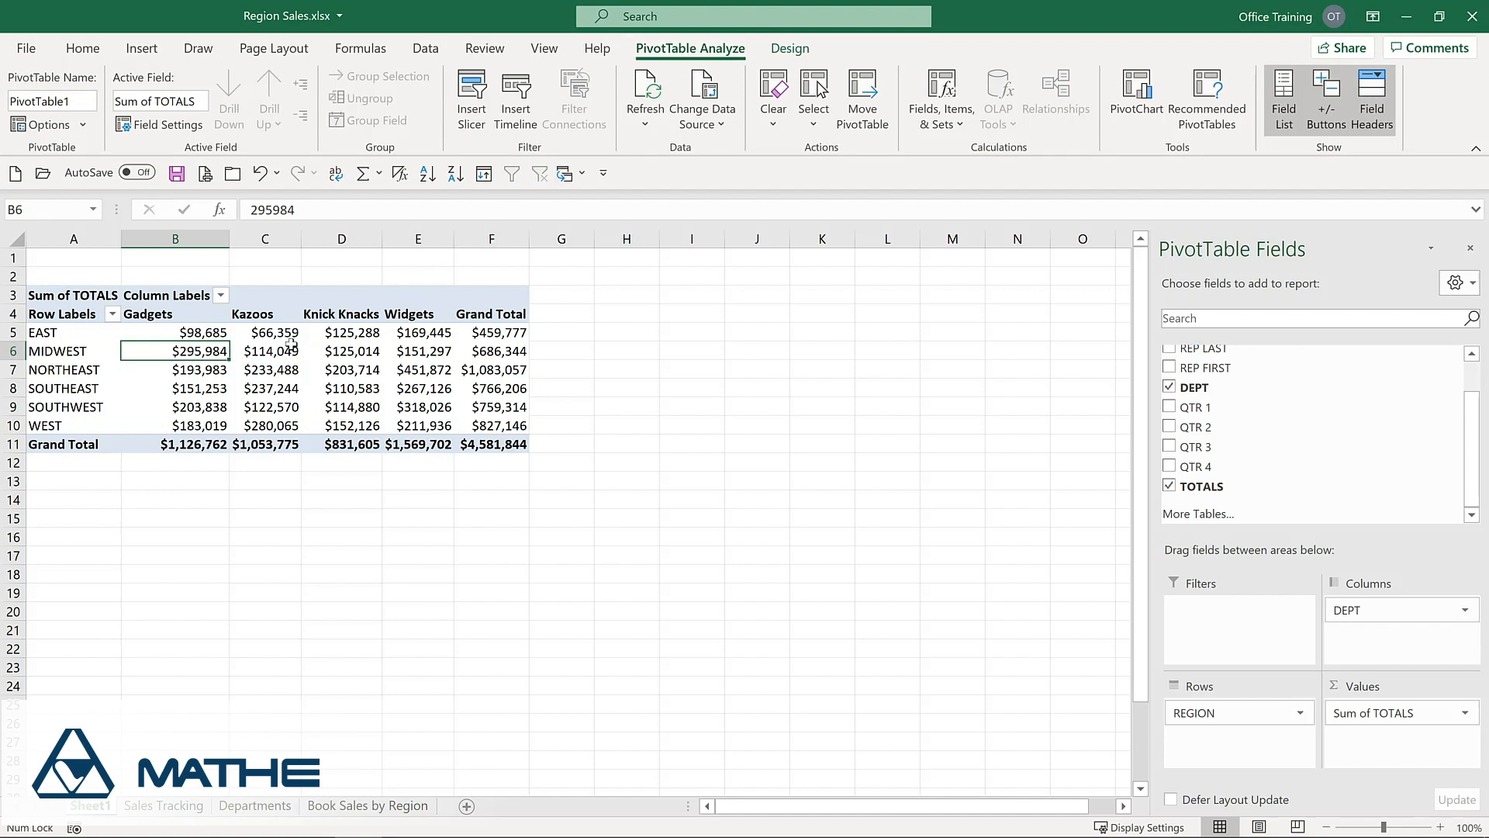
mouse_move(288, 344)
mouse_move(201, 335)
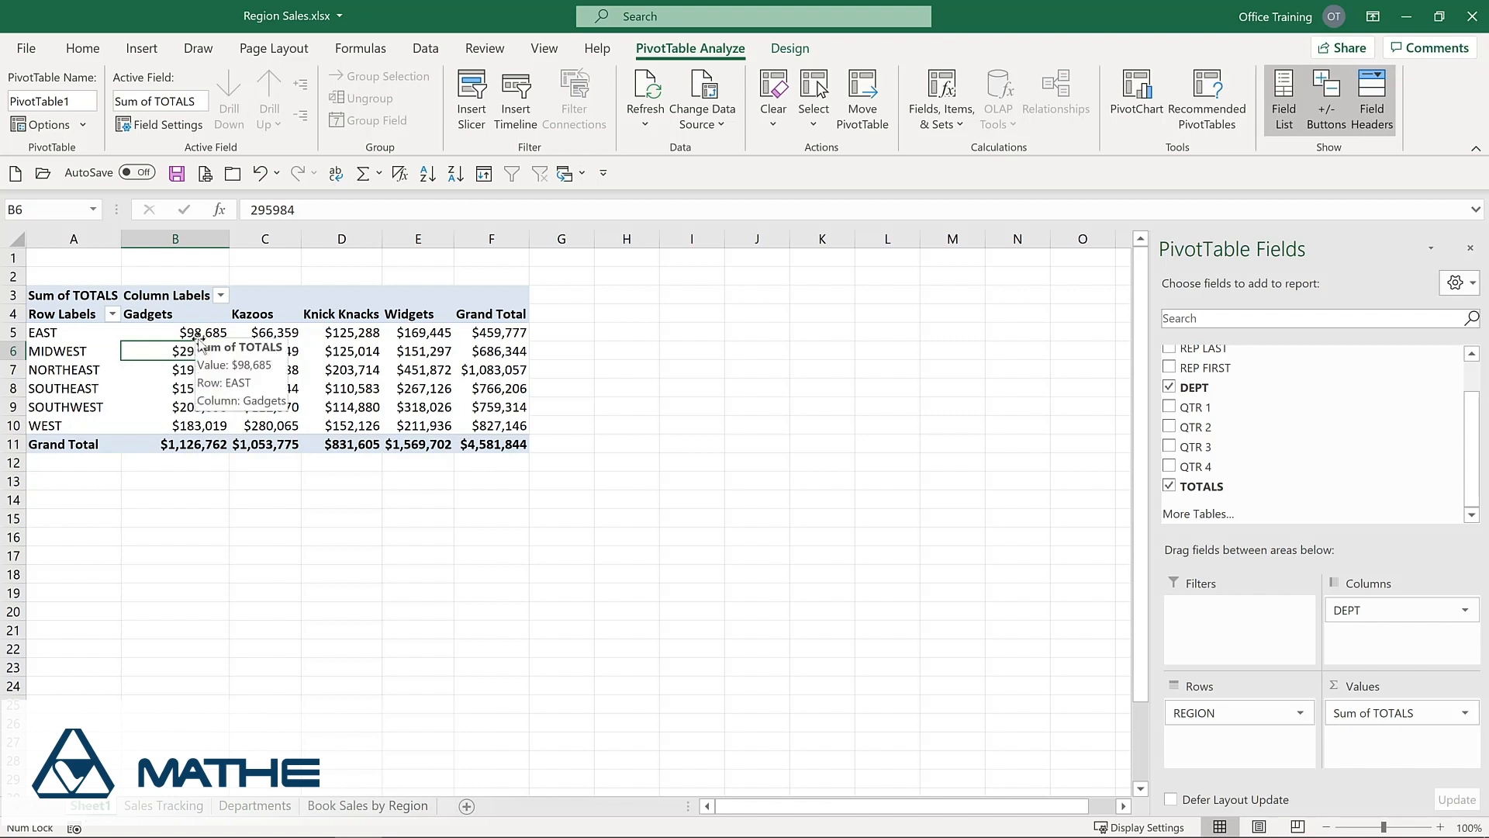
Add the LOCATION field to the pivot table as a row level beneath REGION.
scroll(1171, 376, "up", 1)
left_click(1169, 371)
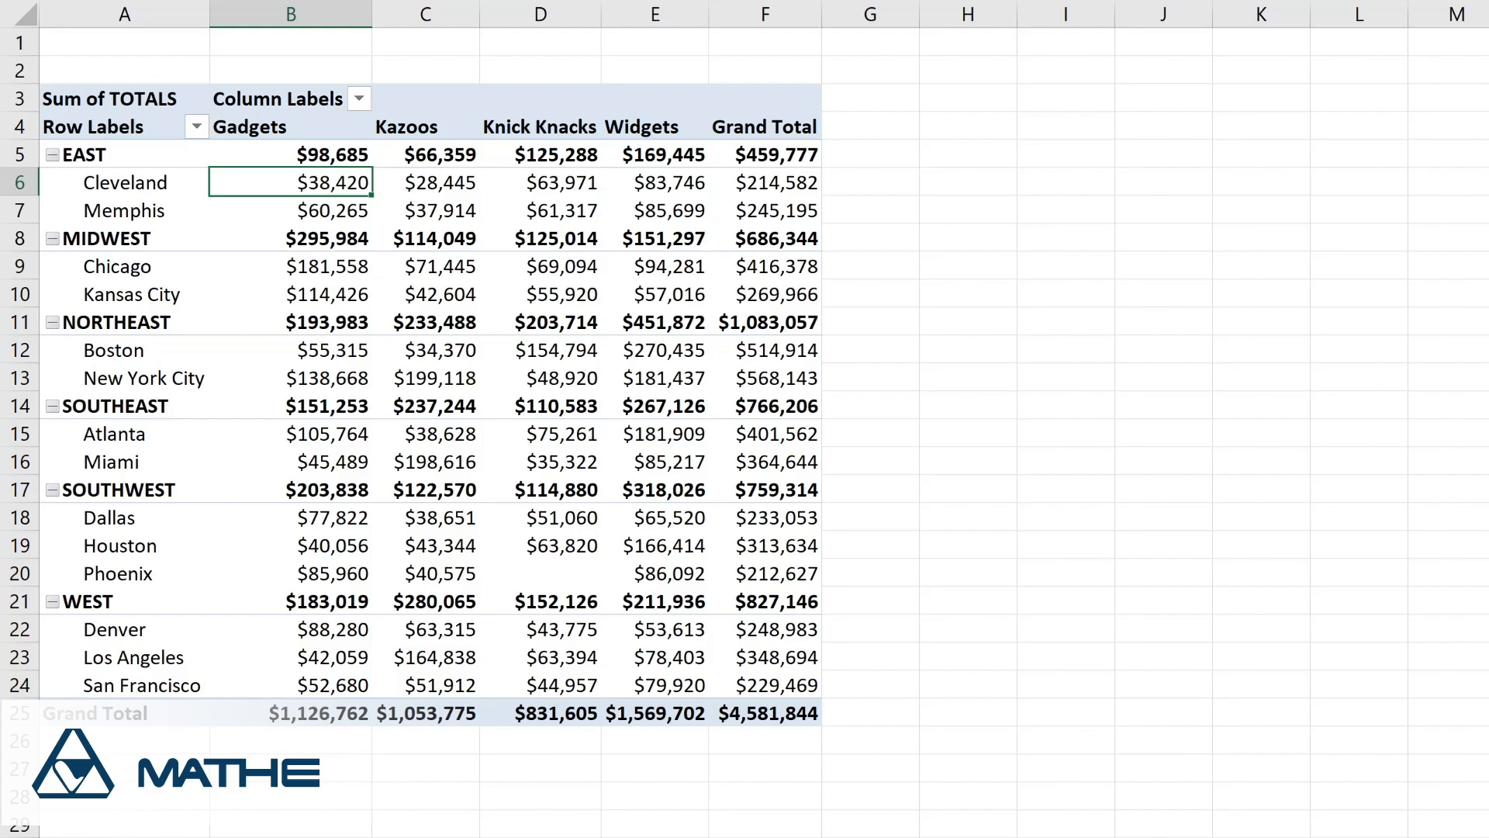
On the Sales Tracking source sheet, set the QTR 1 value of the first record in cell F2 to 100000.
key("ctrl+Page_Down")
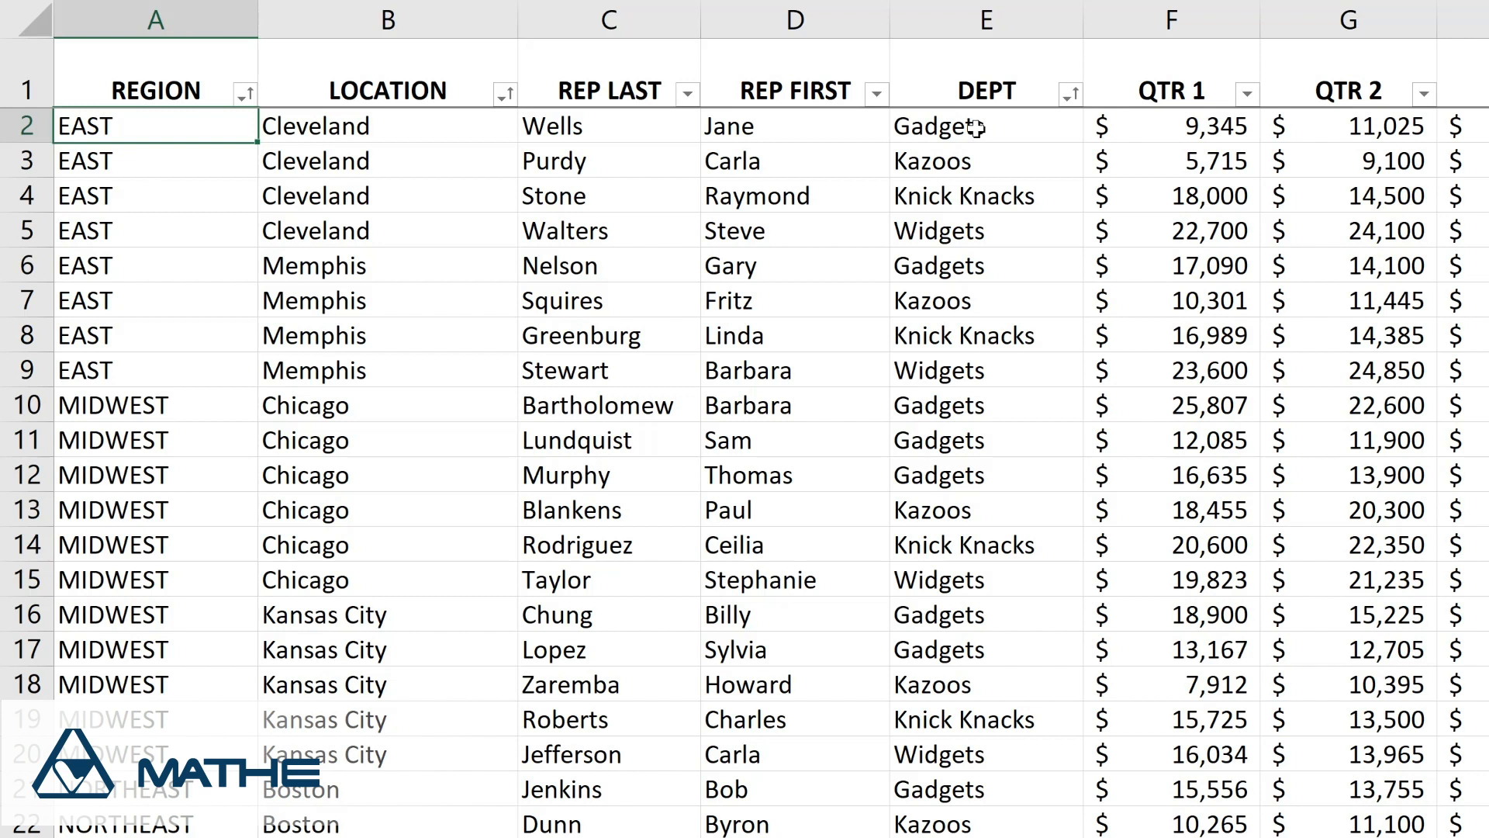
left_click(1181, 126)
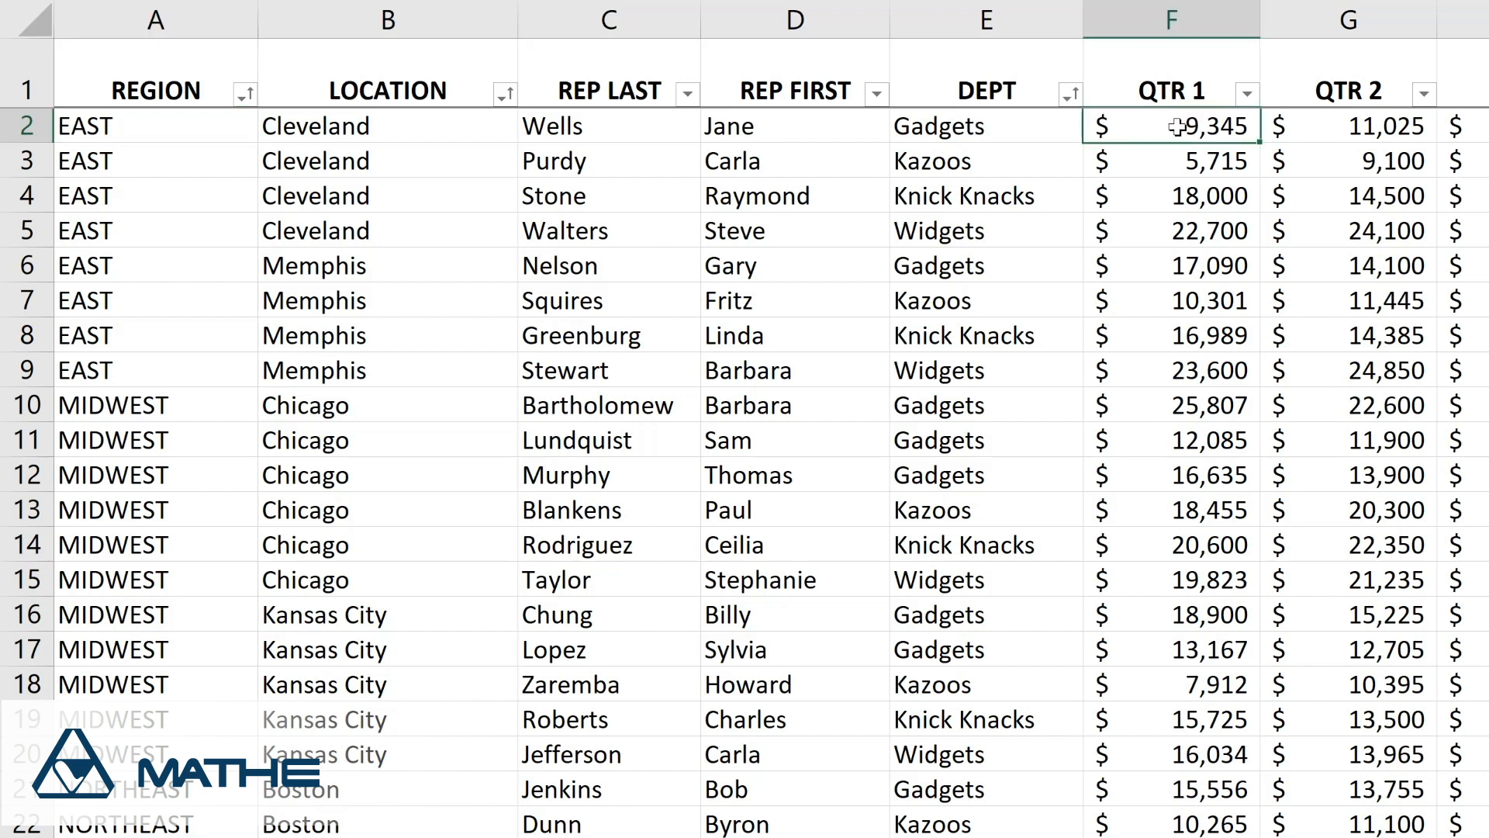
type("100000")
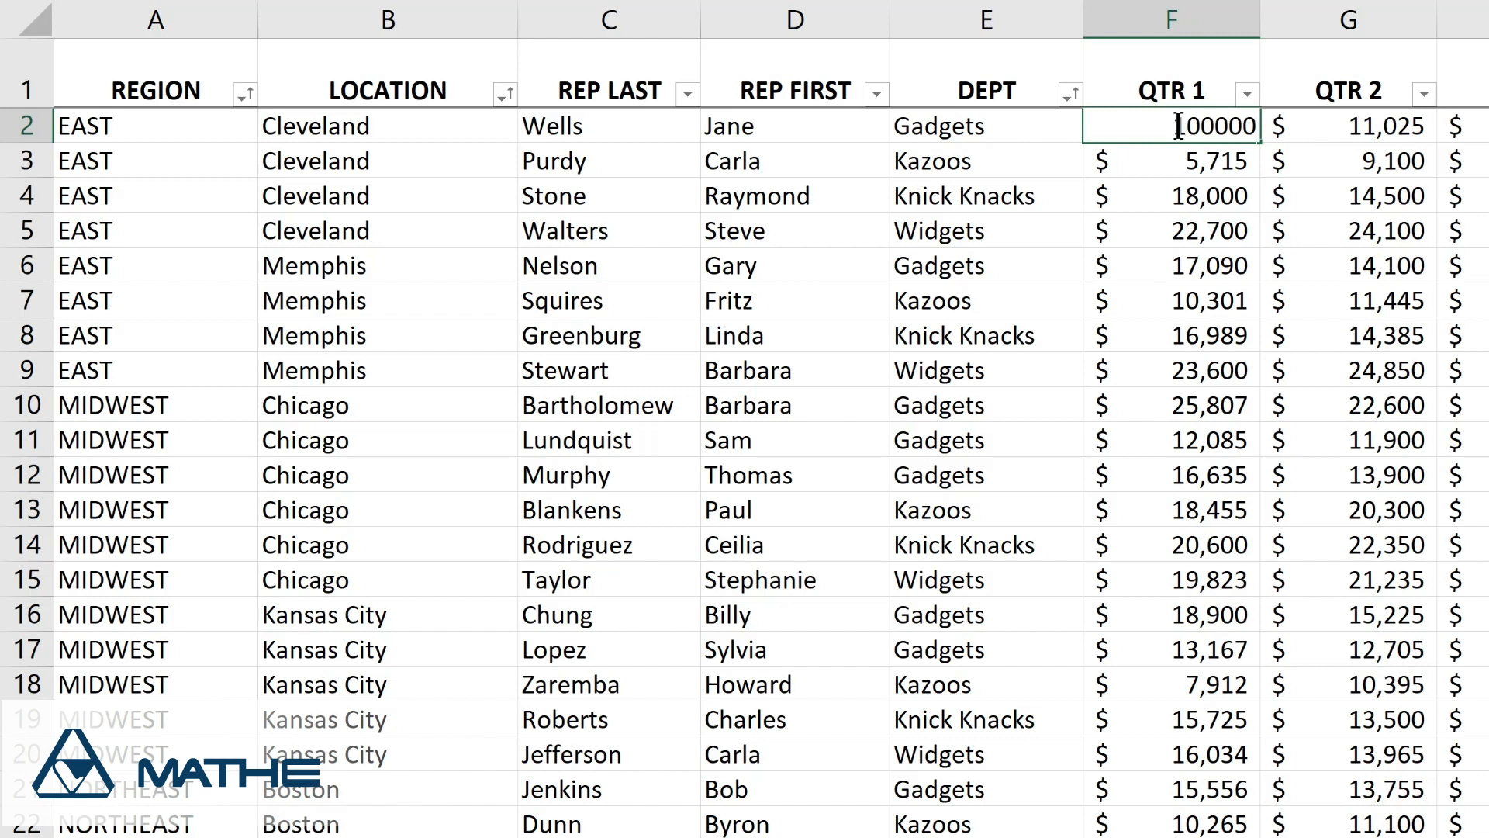
key("Return")
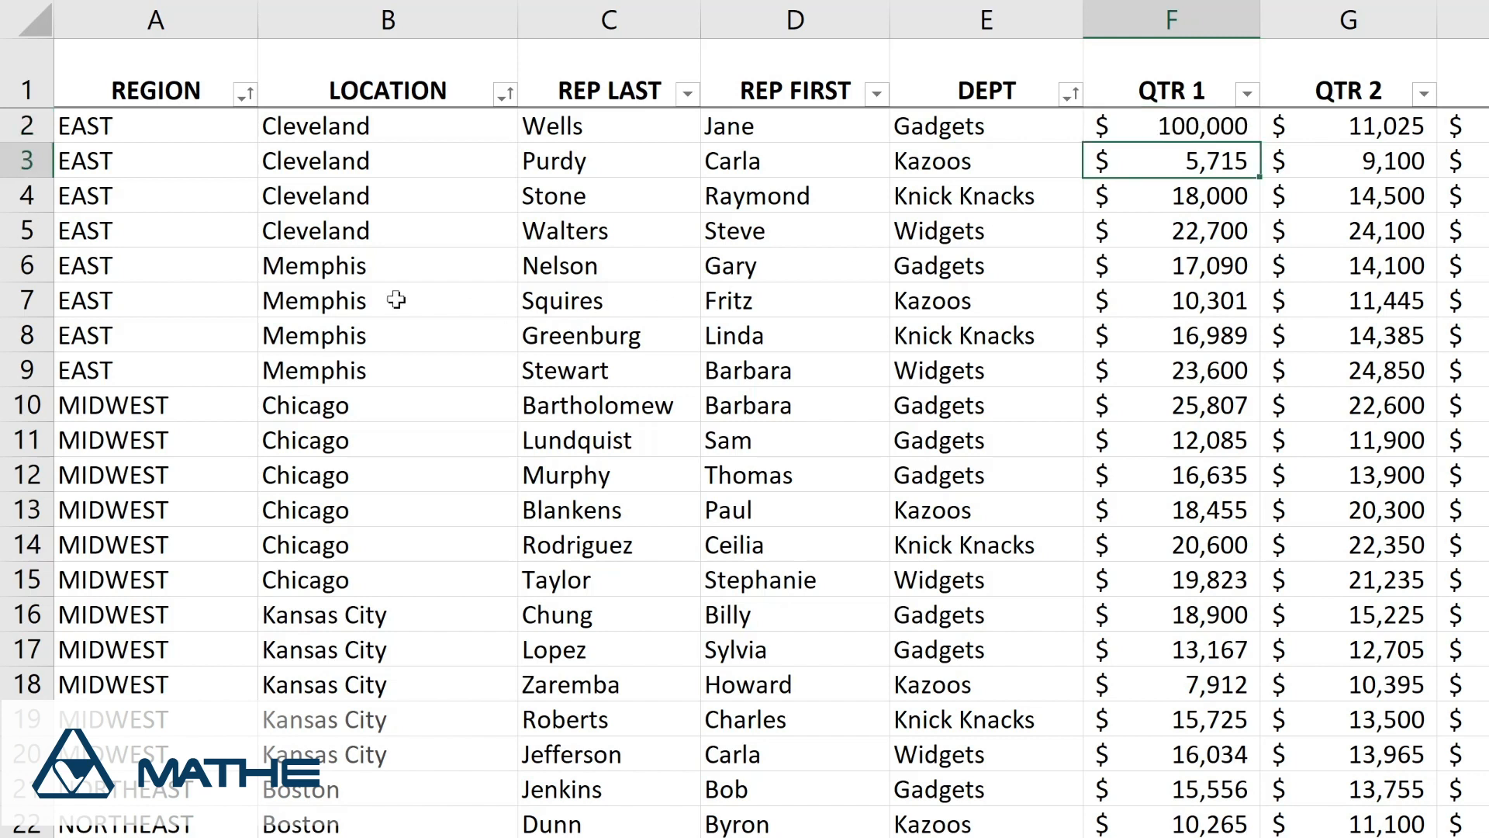
Set the location of the East region's first Memphis record in cell B6 to Cleveland.
left_click(342, 266)
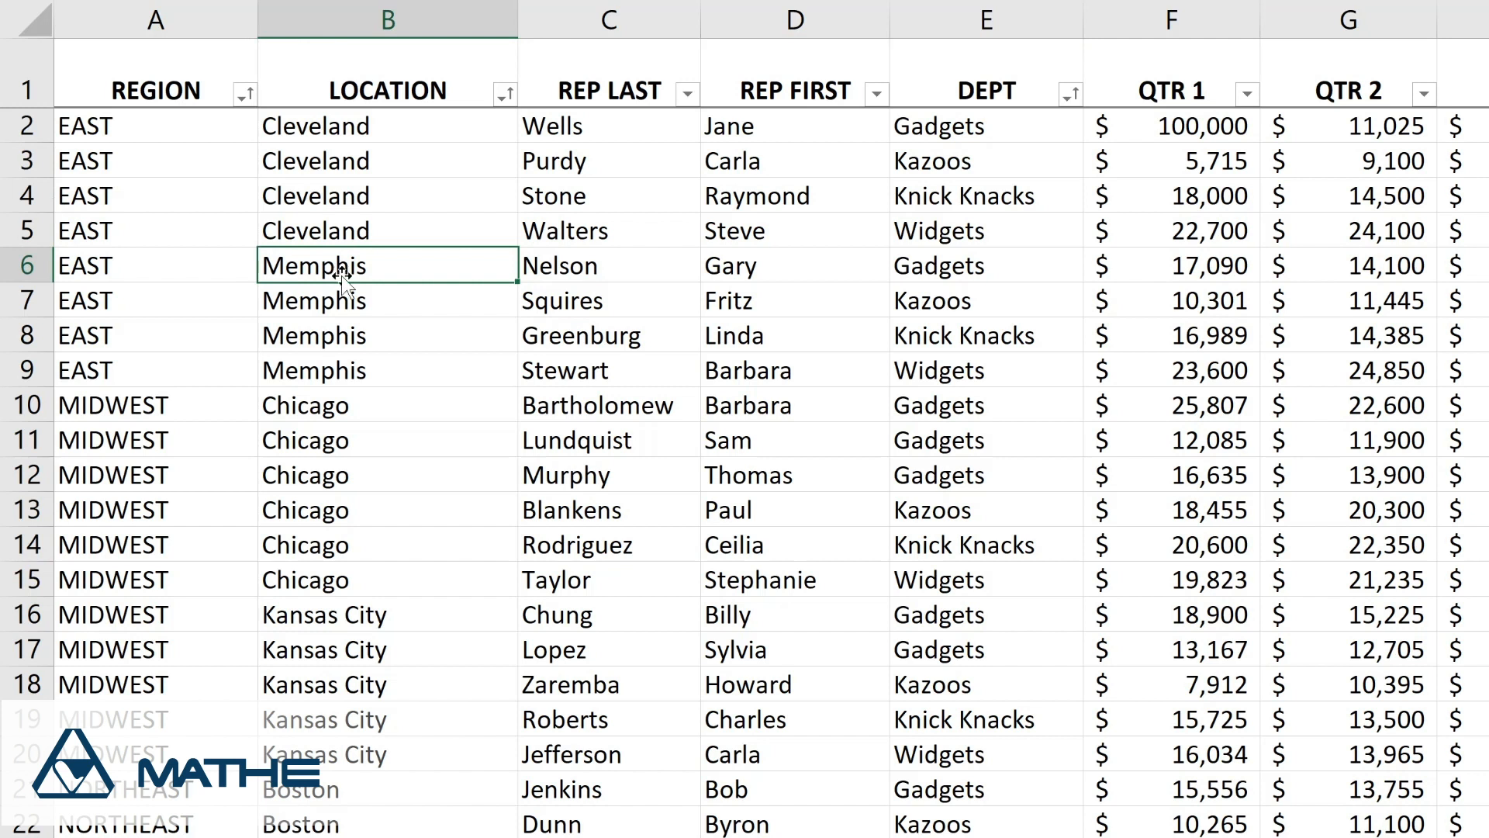
type("C")
key("BackSpace")
type("Cl")
key("Return")
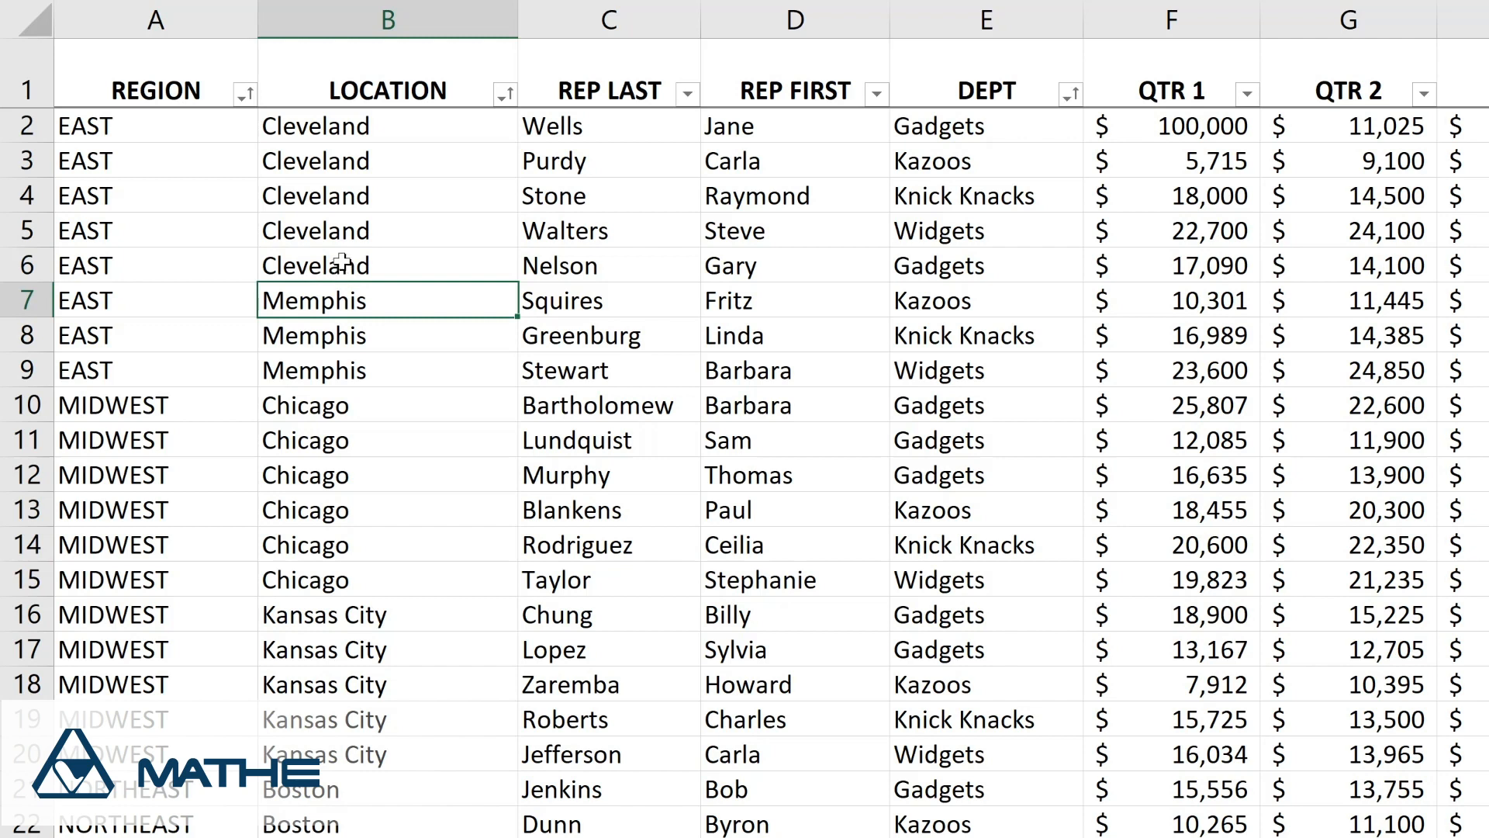
Return to the pivot table worksheet and refresh all data to bring in the source changes.
left_click(976, 269)
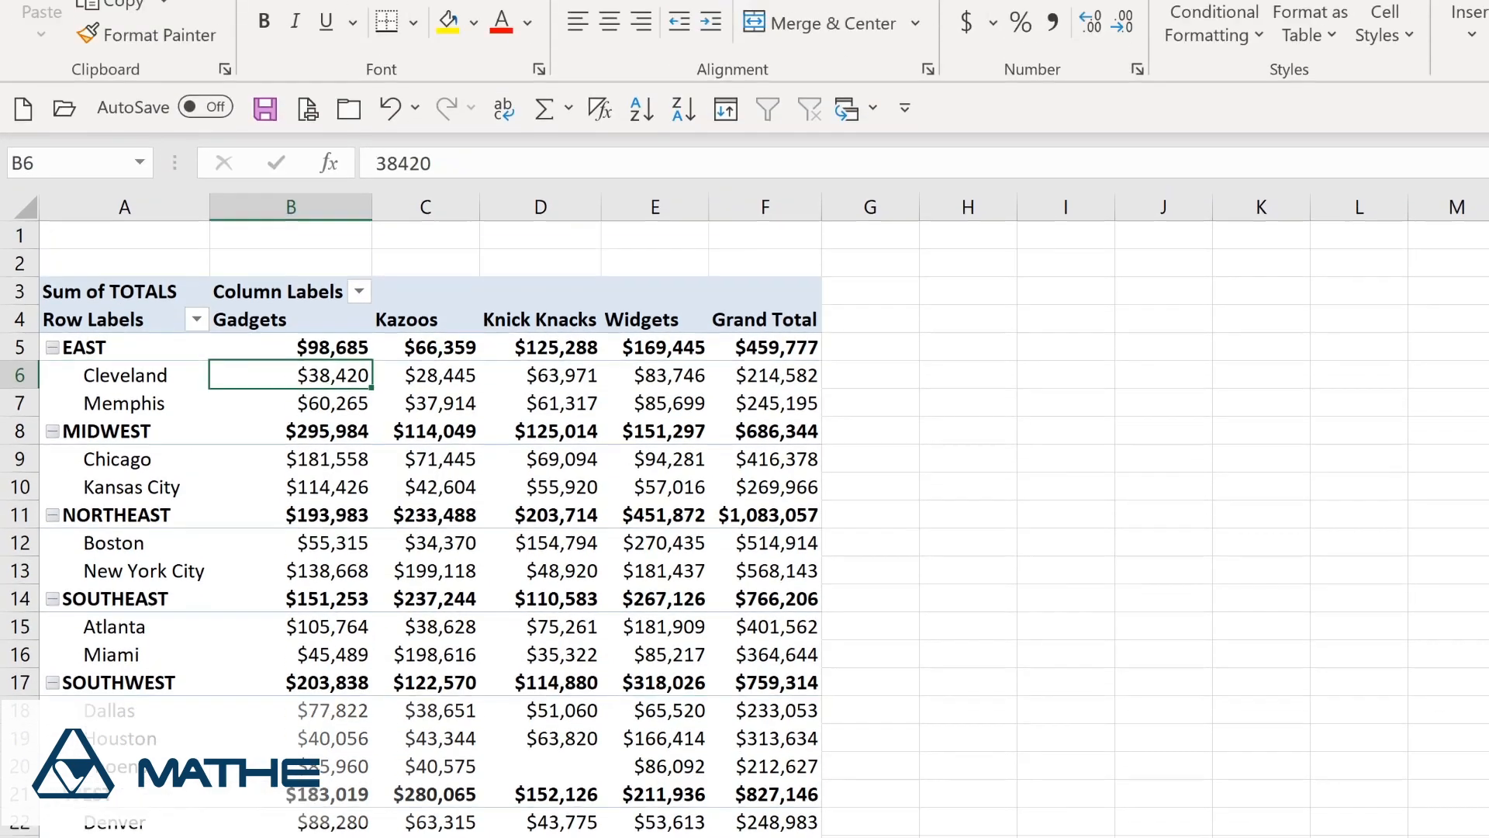
left_click(1033, 40)
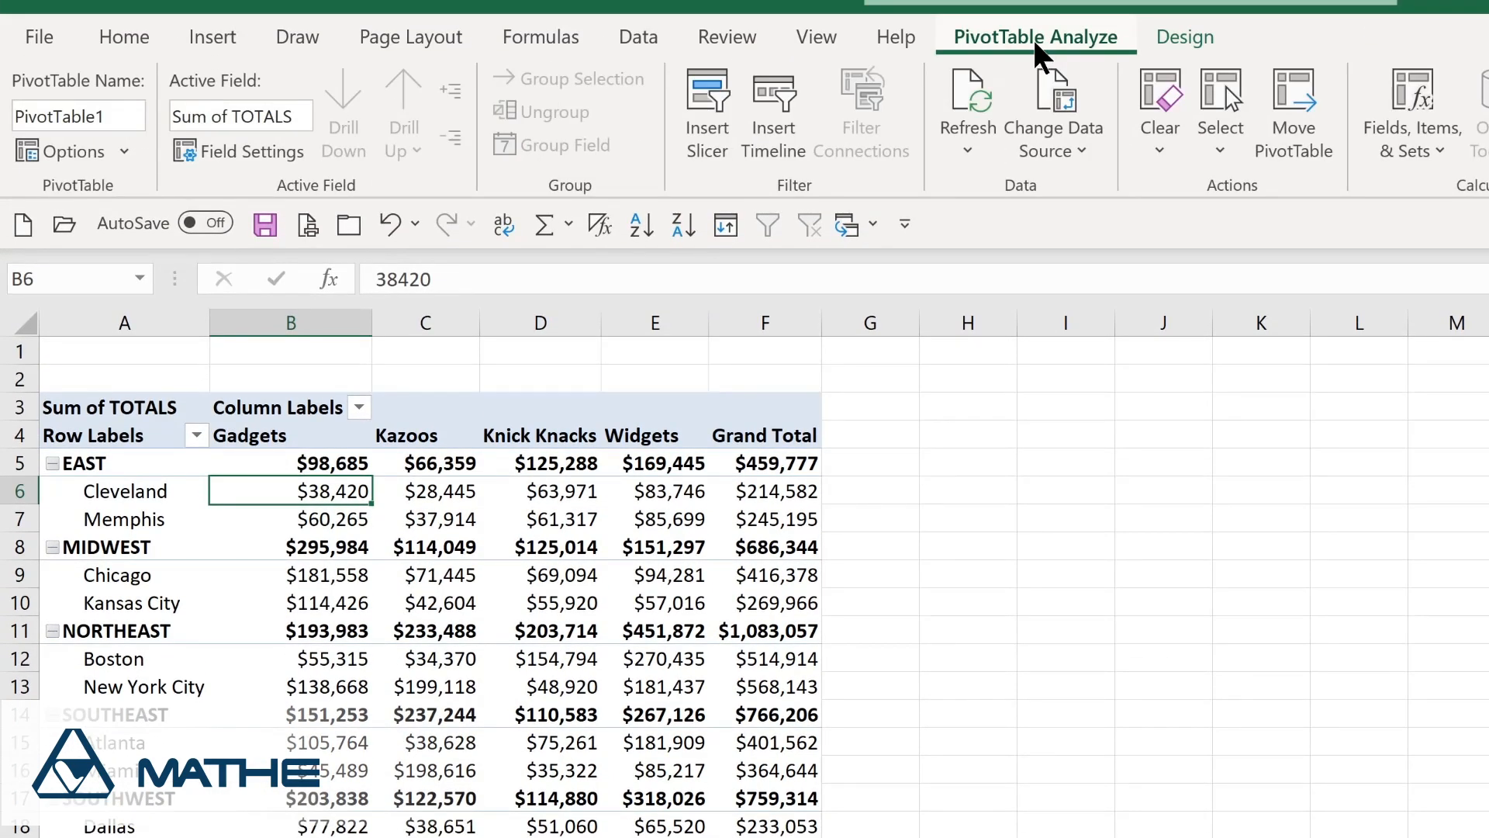
left_click(965, 149)
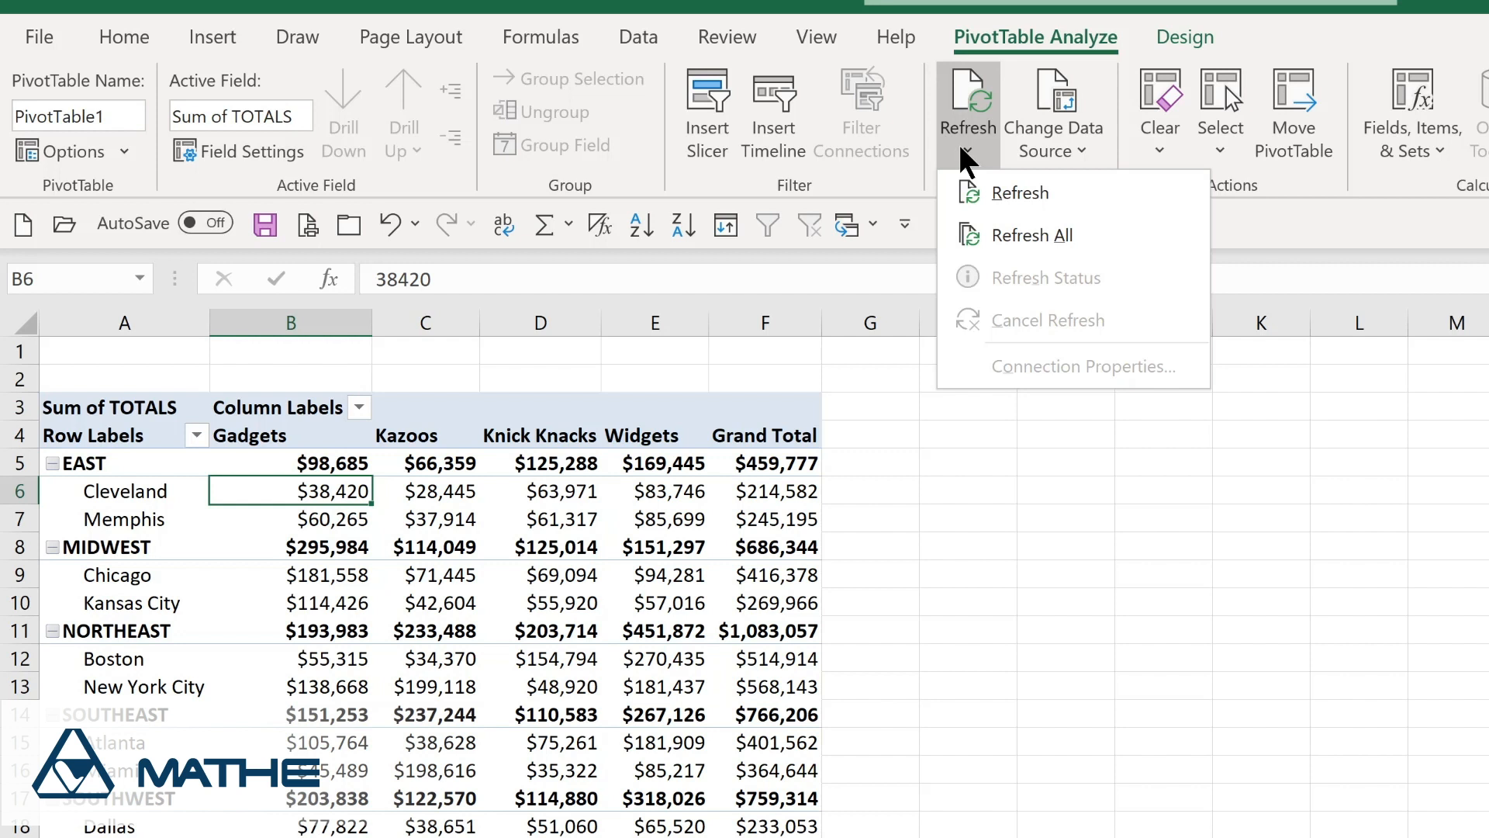
left_click(1010, 235)
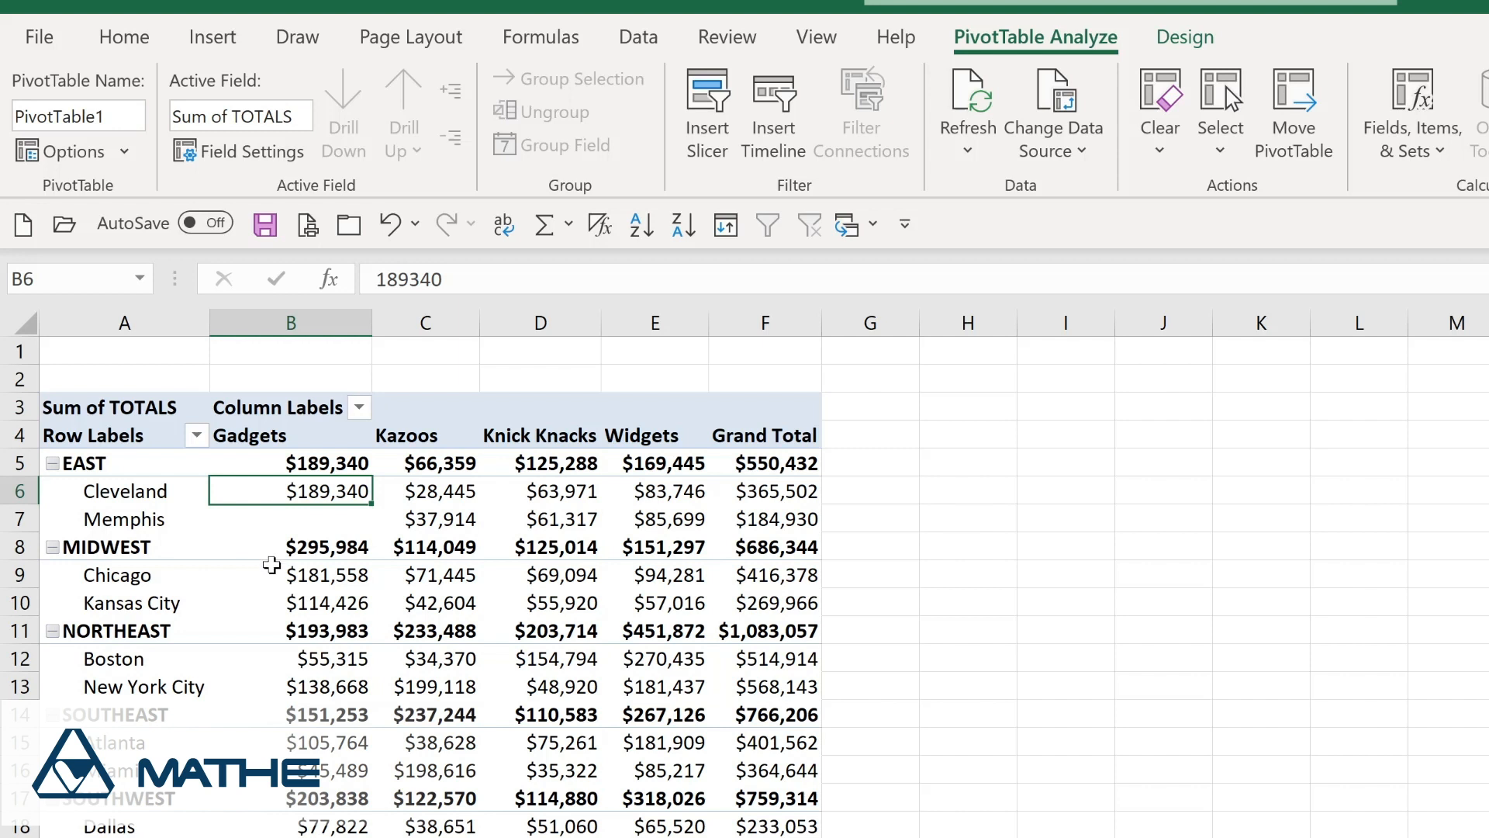
Check the pivot table's data source and accept the range 'Sales Tracking'!$A$1:$J$77.
mouse_move(312, 541)
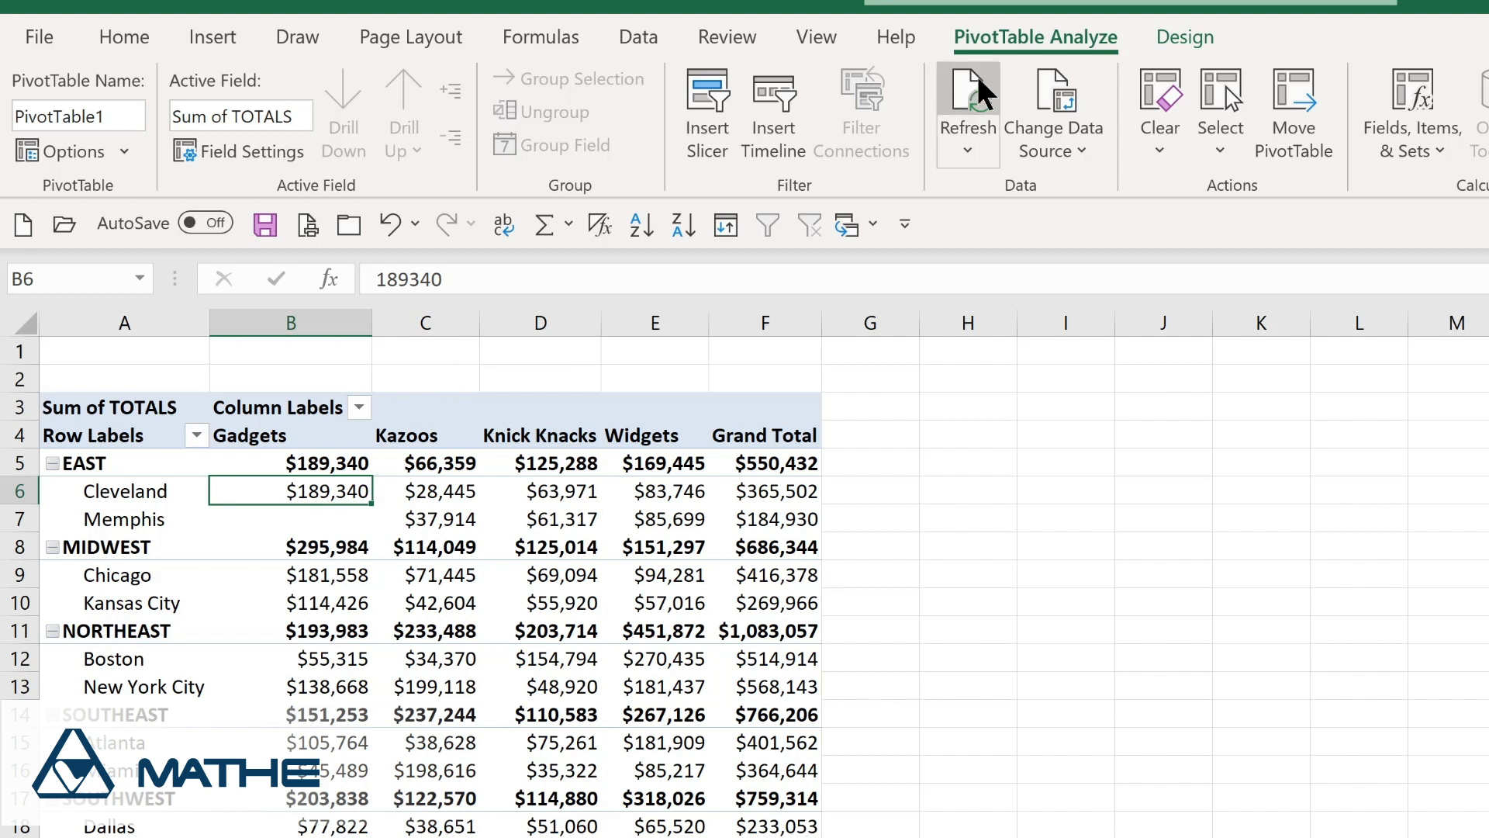
left_click(1067, 145)
left_click(1064, 180)
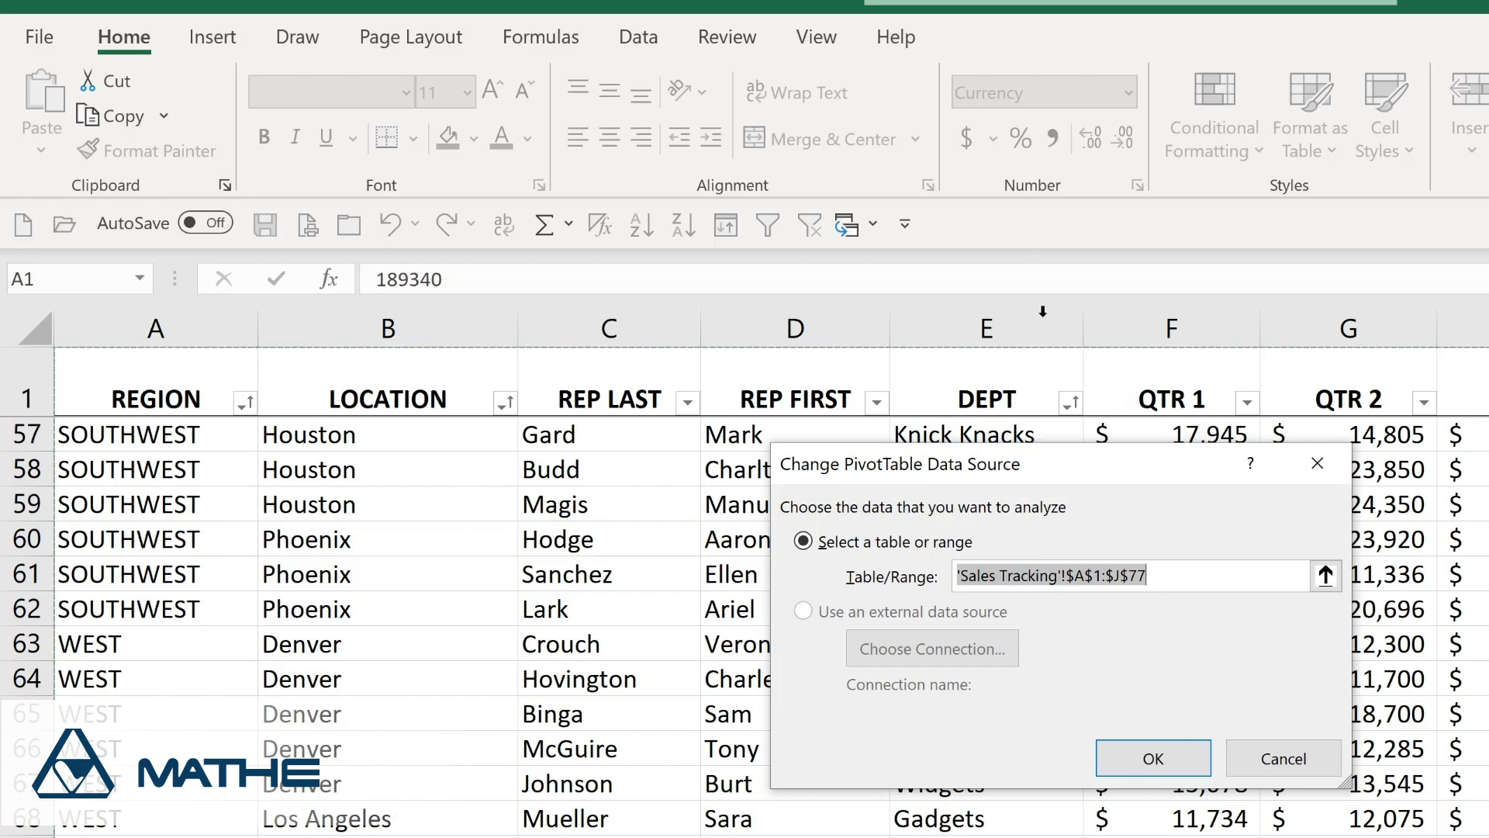
left_click(1170, 752)
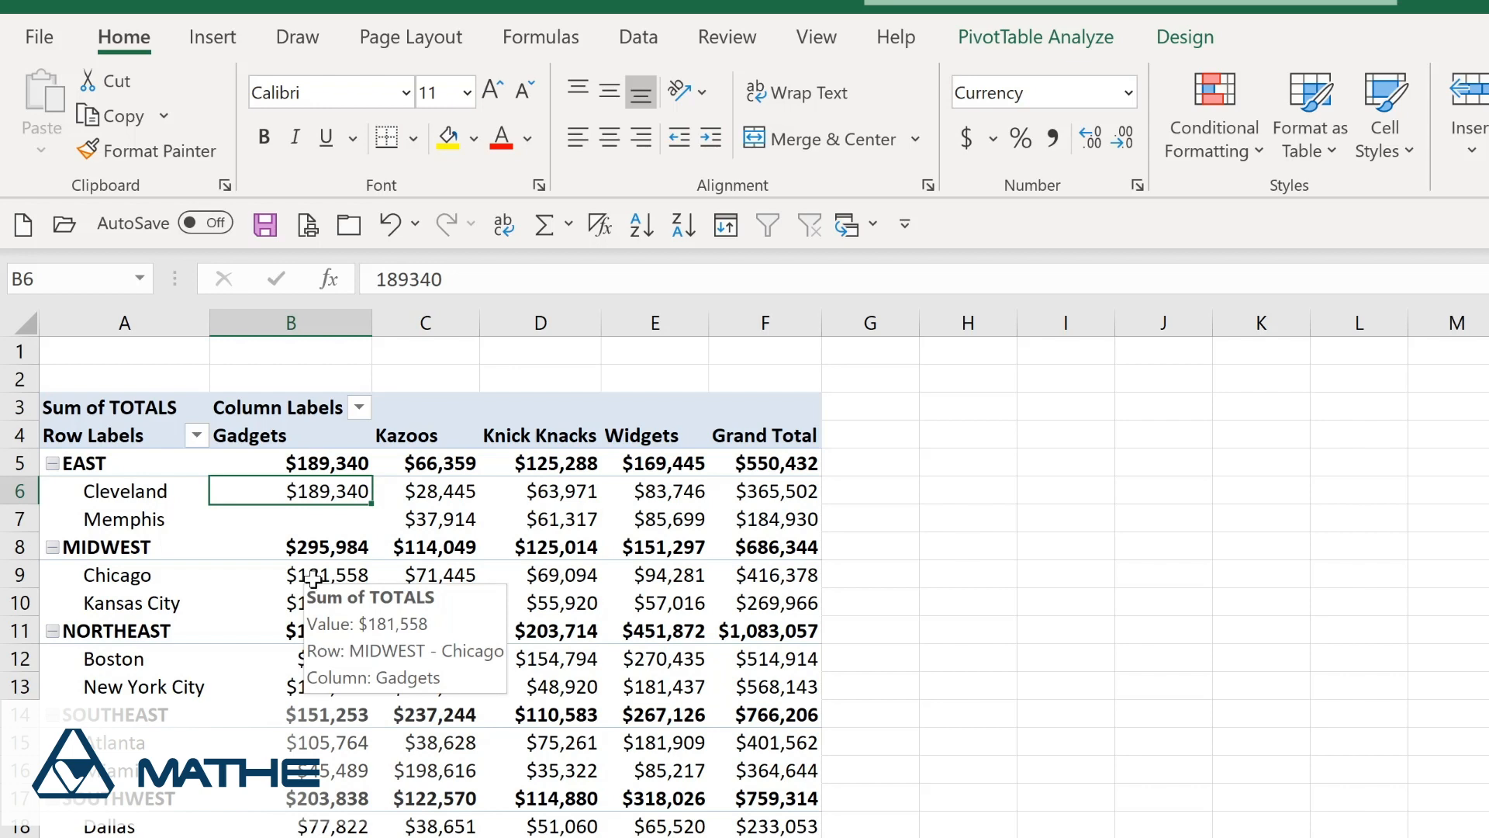
Drill into the Gadgets total for Chicago to view its underlying records, and return to the pivot table.
double_click(313, 578)
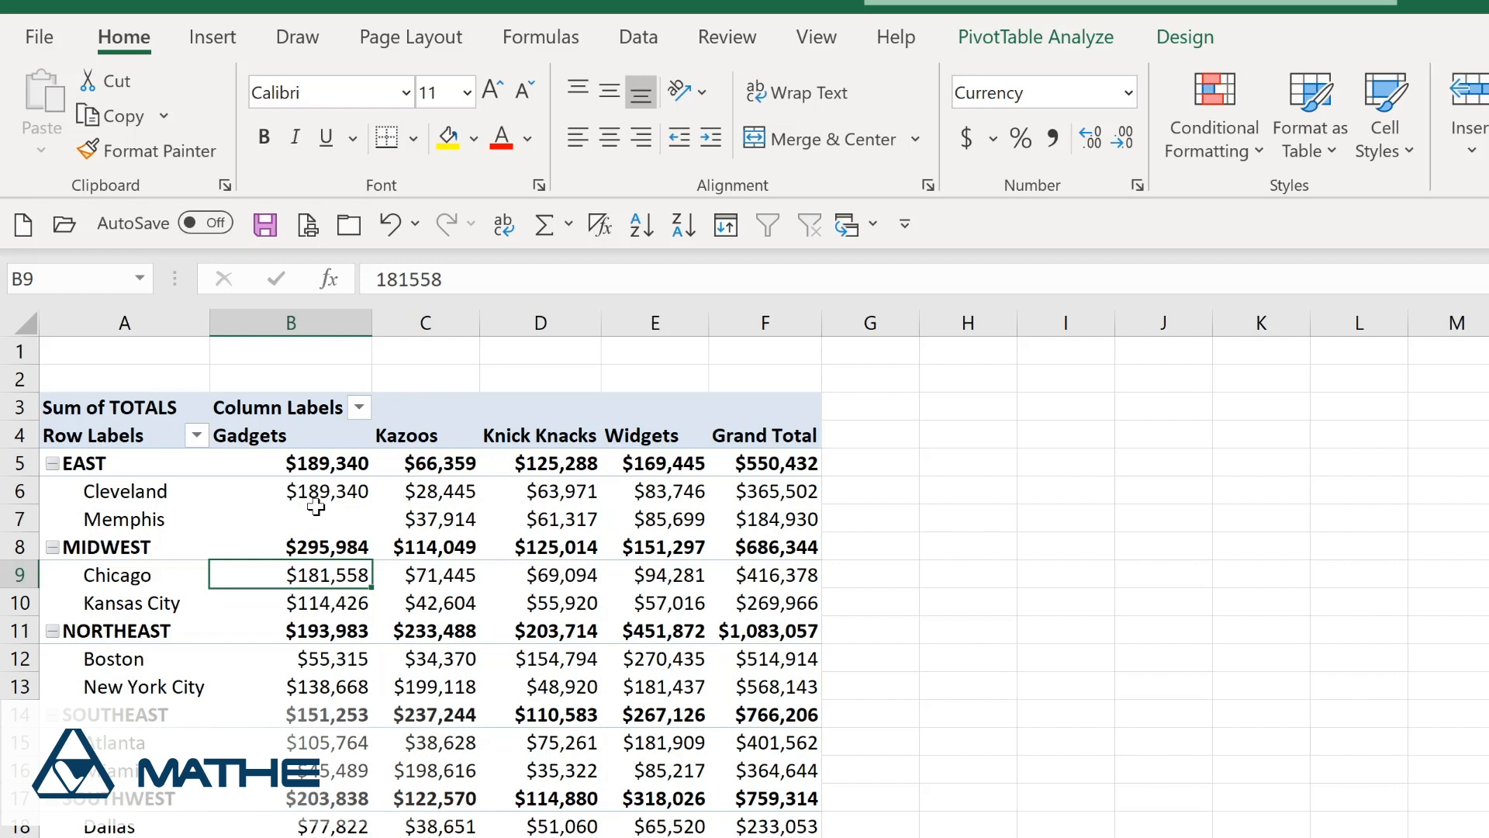
mouse_move(316, 506)
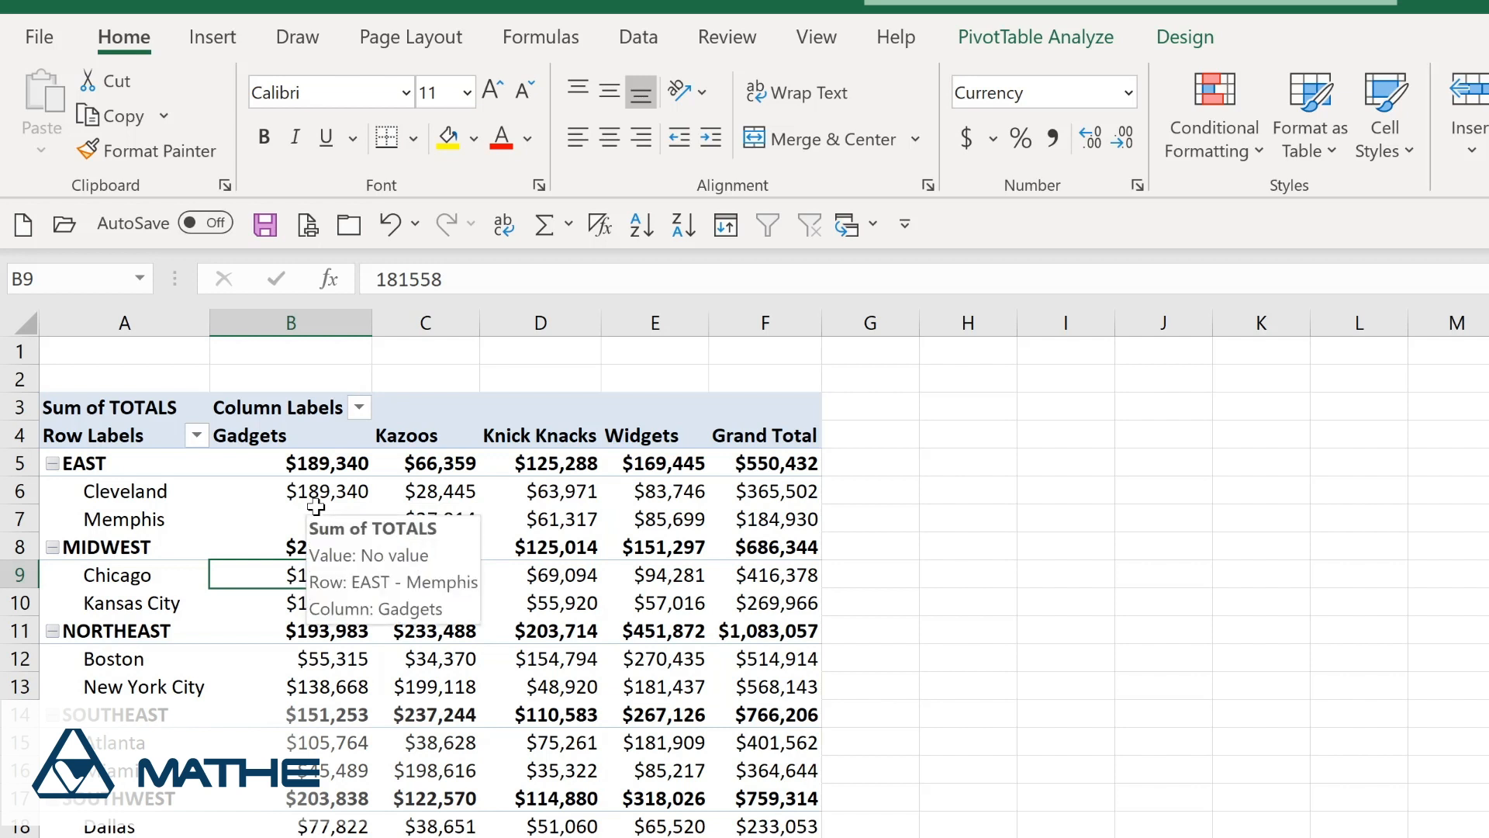
Collapse the EAST region's locations in the pivot table and expand them again.
mouse_move(121, 498)
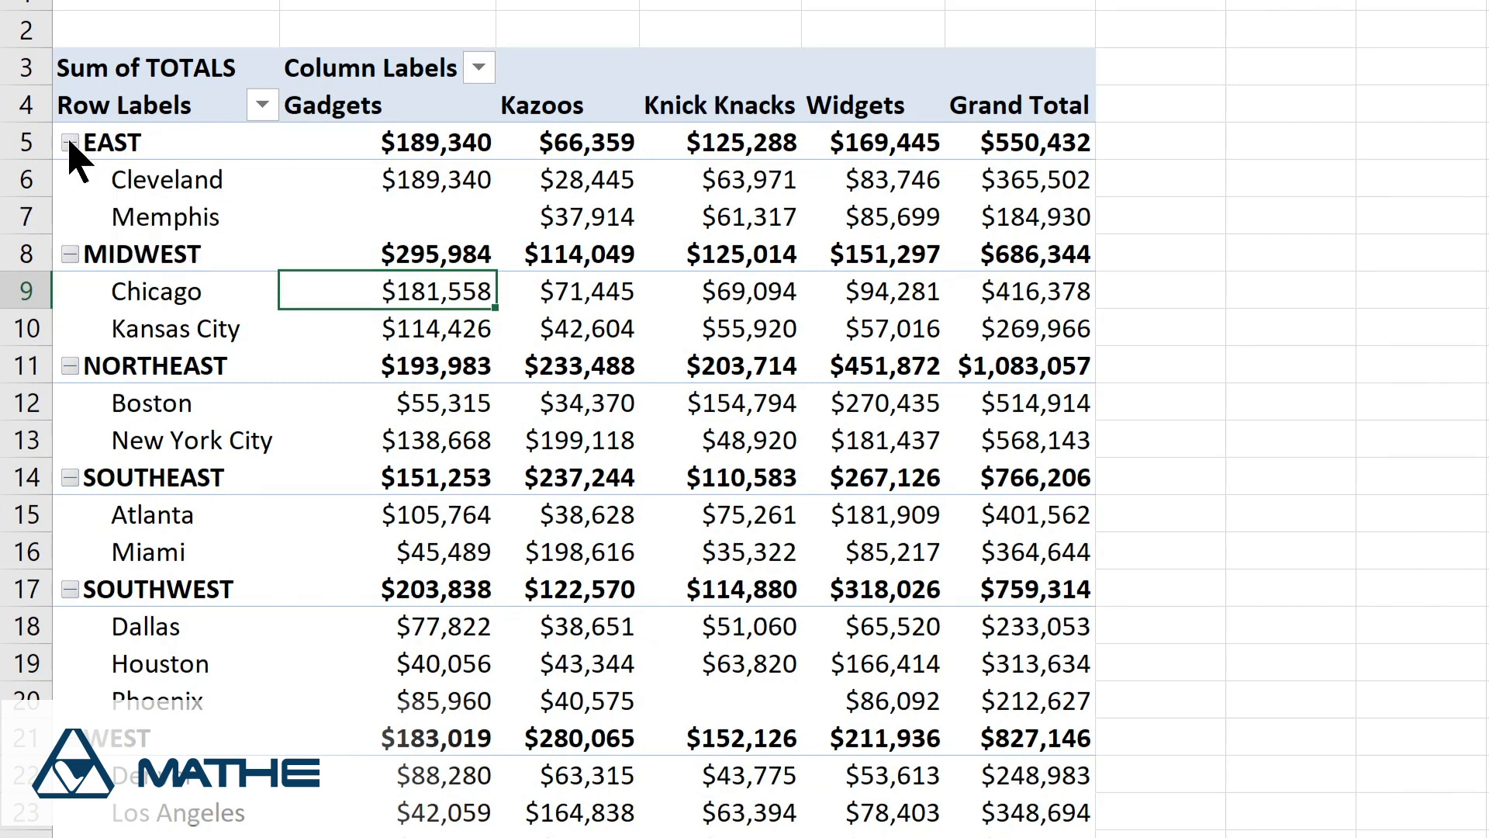
left_click(70, 143)
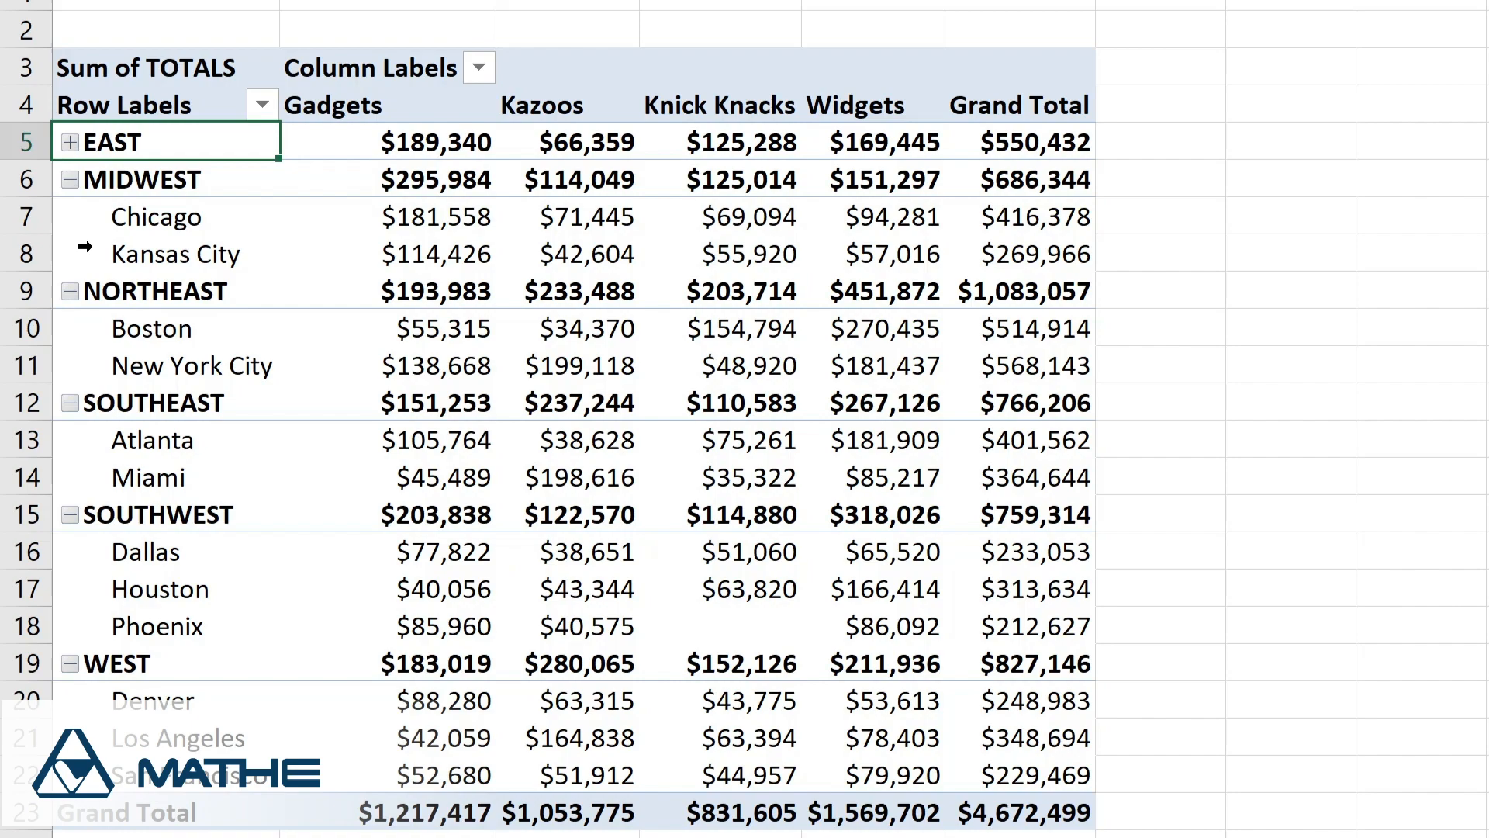
left_click(70, 143)
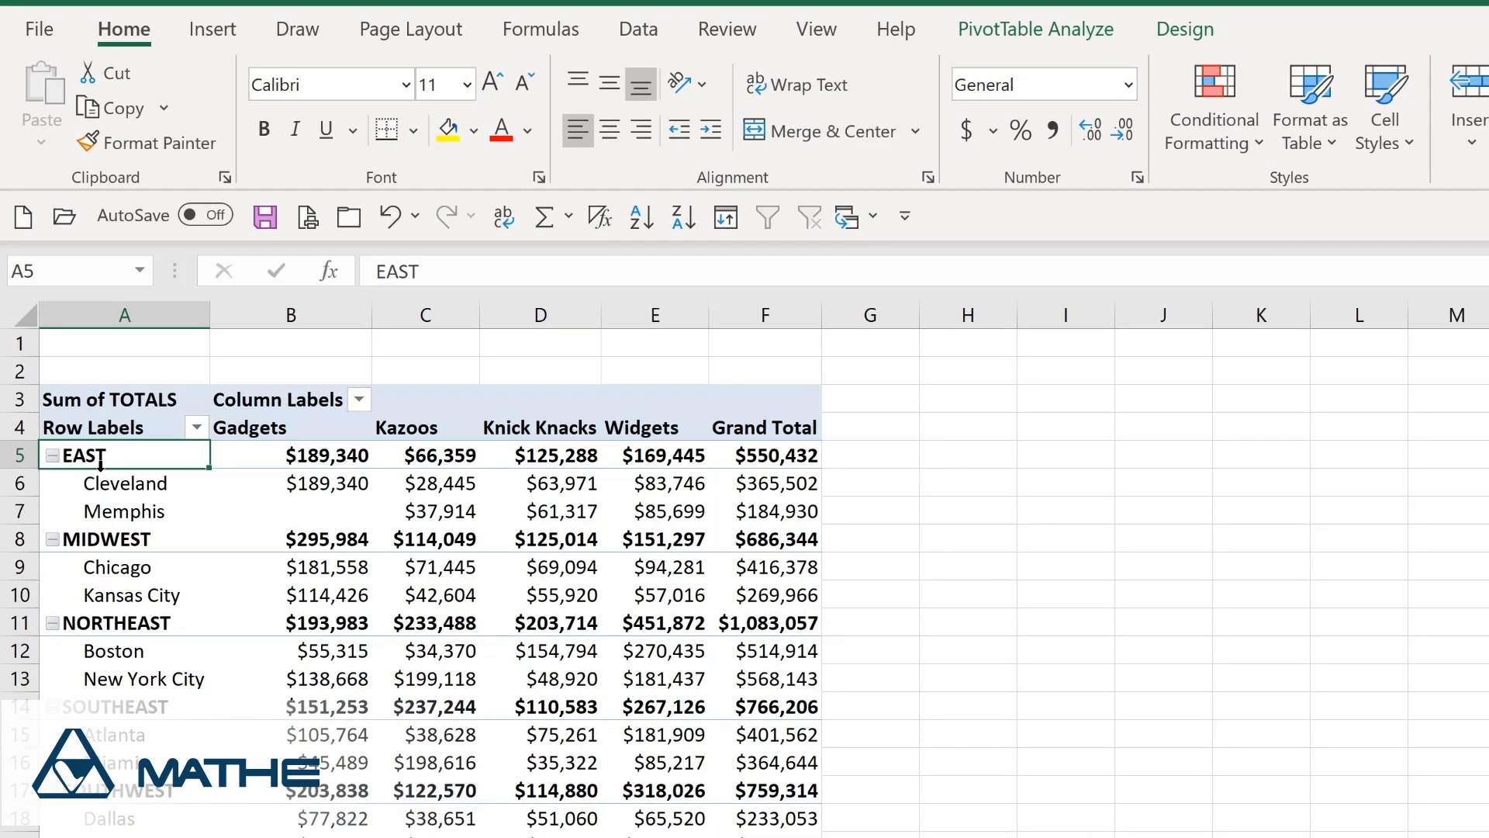
Collapse the entire REGION field in the pivot table and expand all its items again.
left_click(1003, 35)
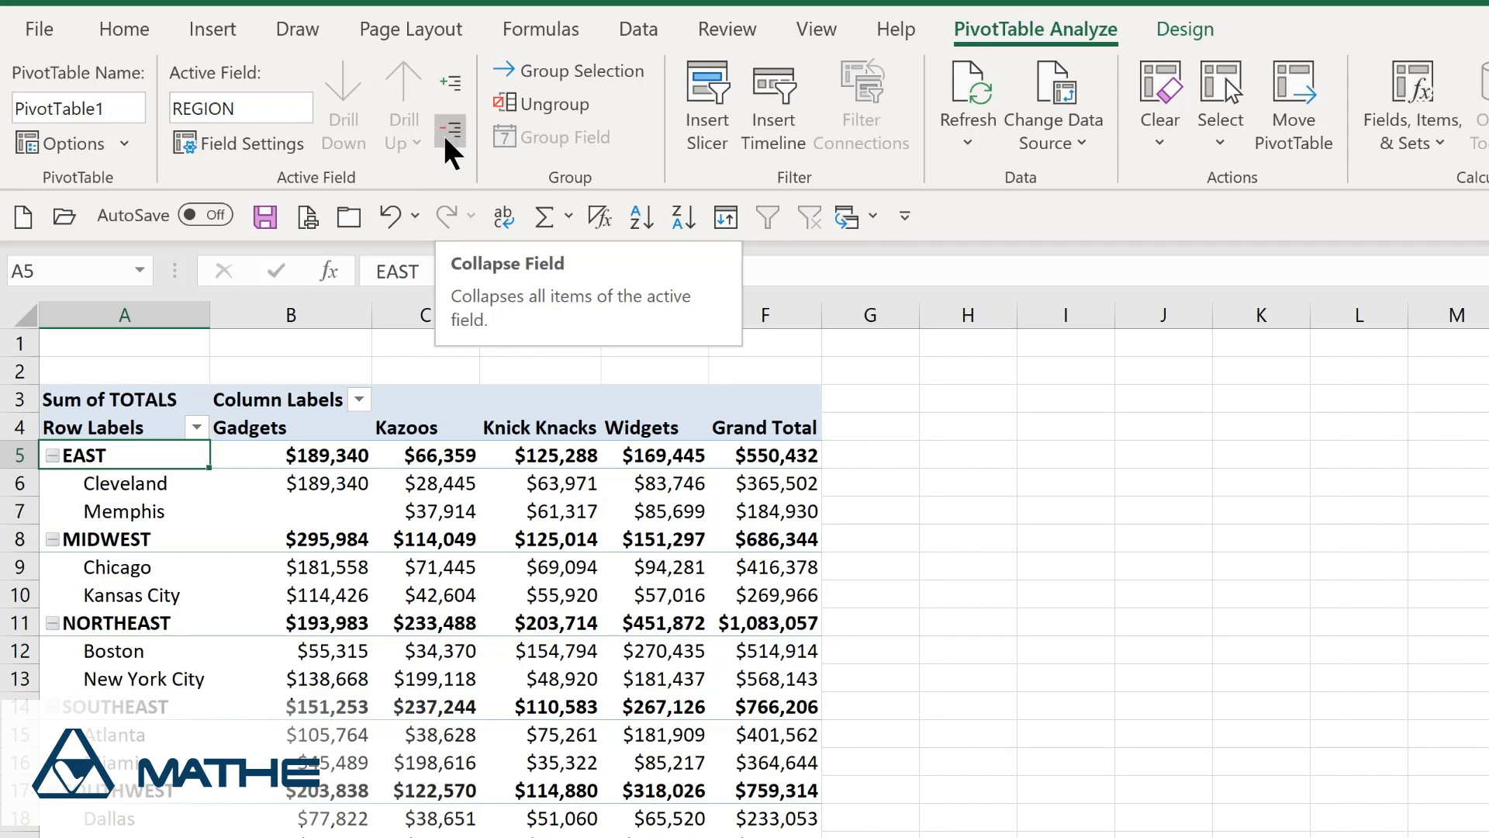
left_click(450, 132)
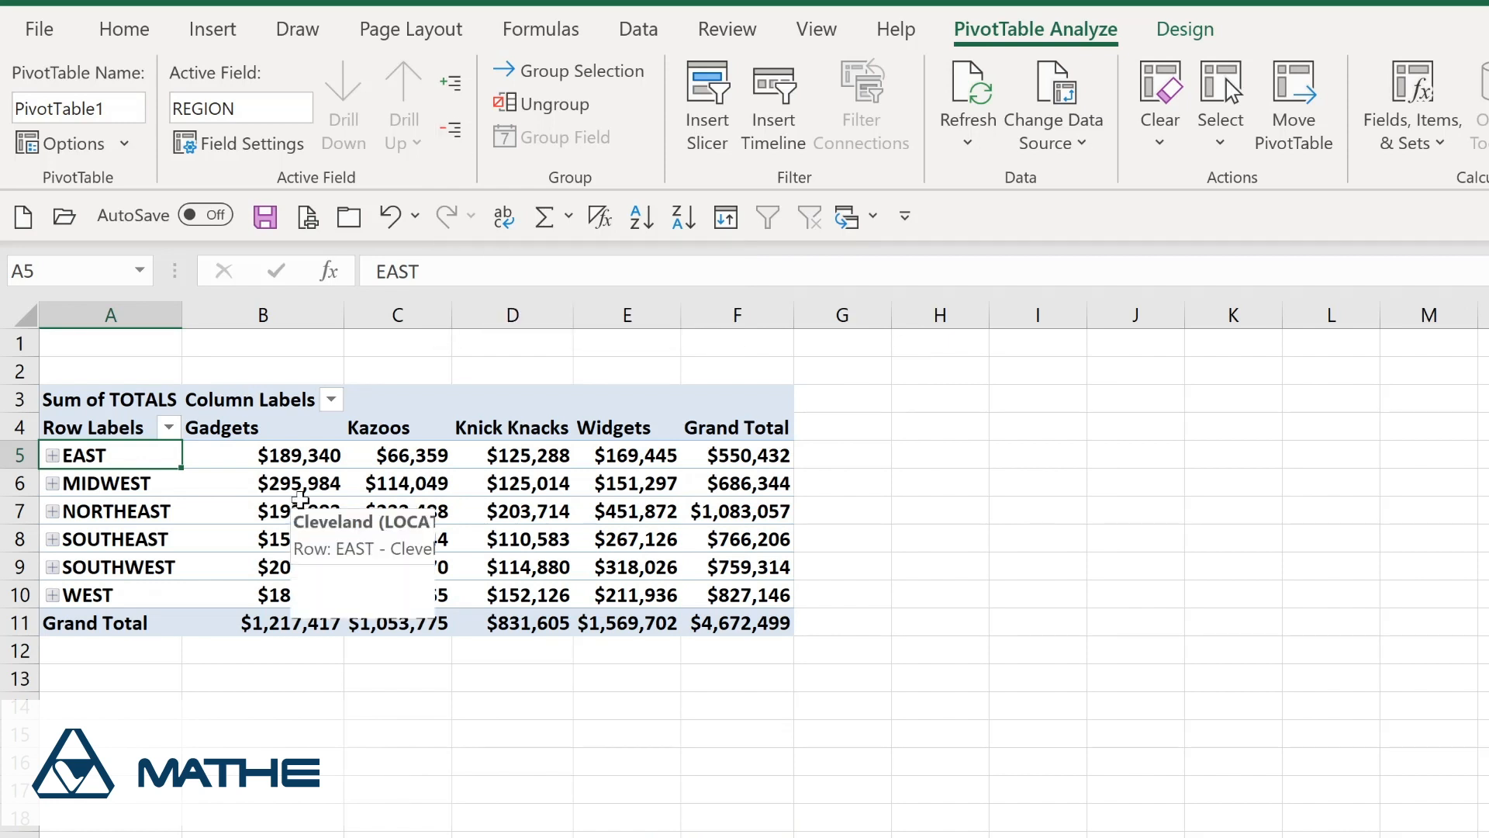
mouse_move(280, 487)
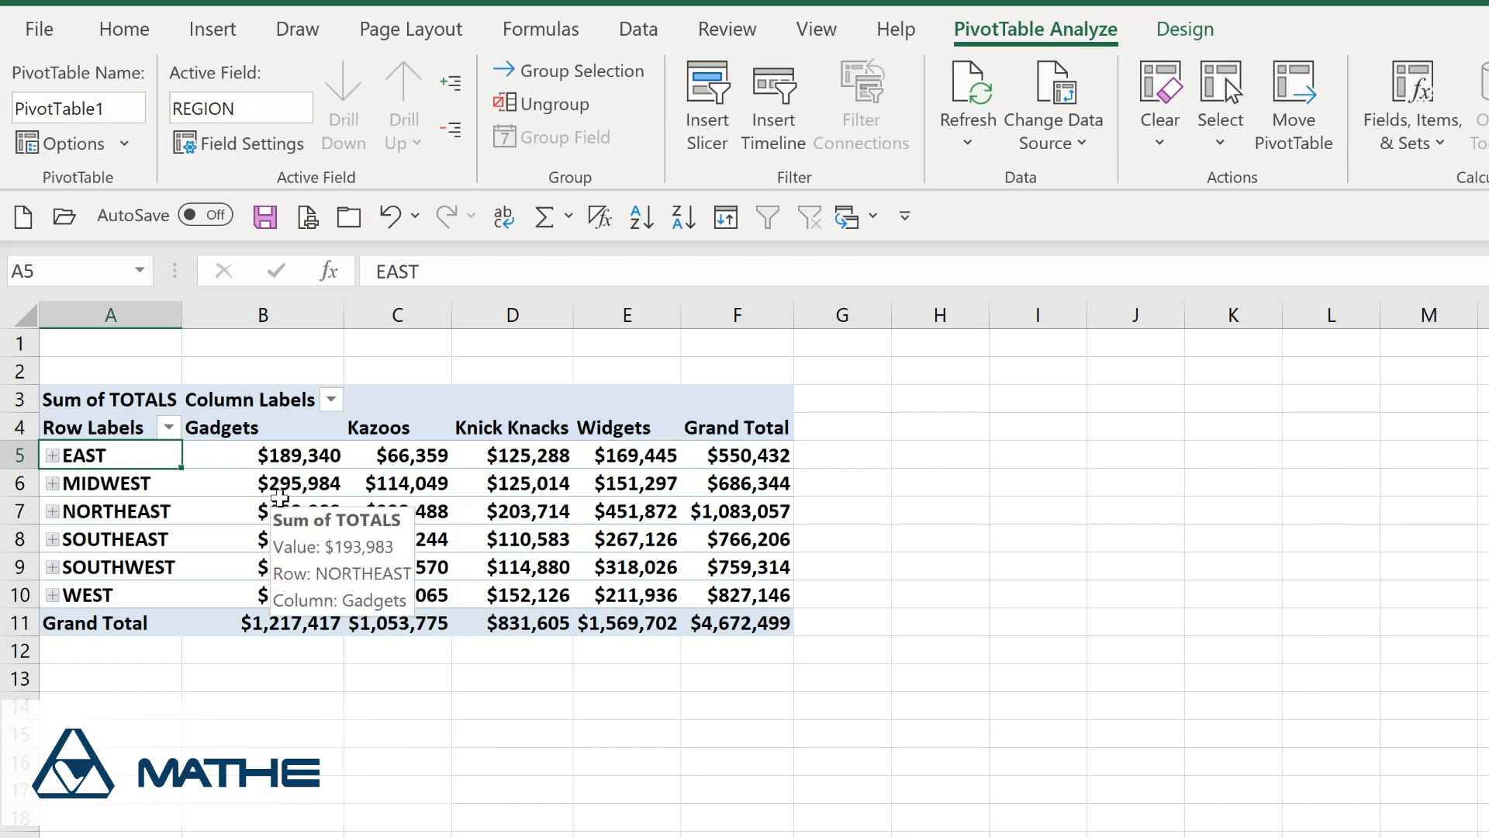
left_click(455, 80)
mouse_move(359, 487)
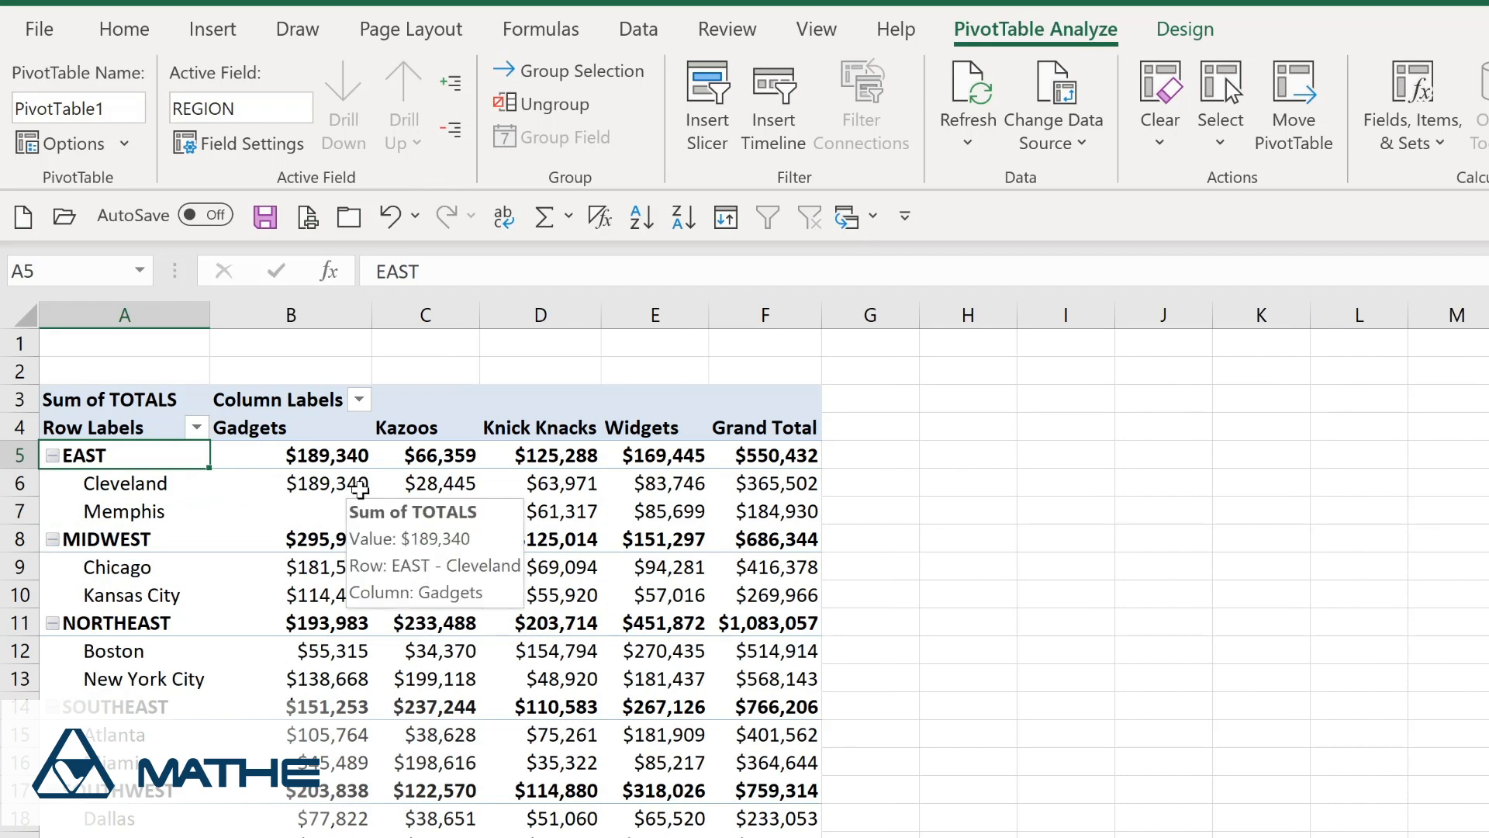
Apply the blue style from the Medium group's first row to the pivot table and show all subtotals at the bottom of each group.
left_click(1195, 32)
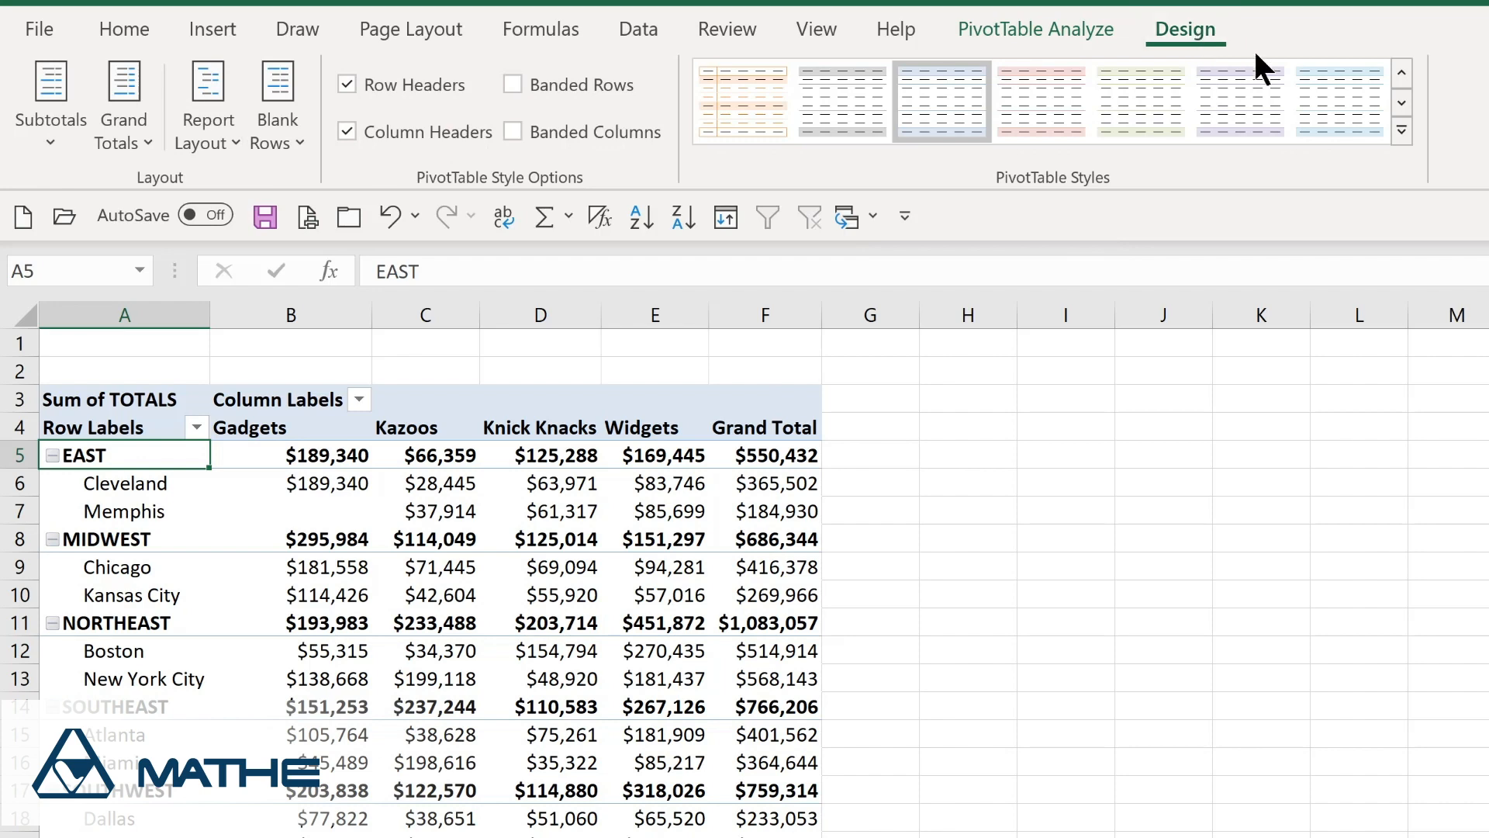
left_click(1403, 128)
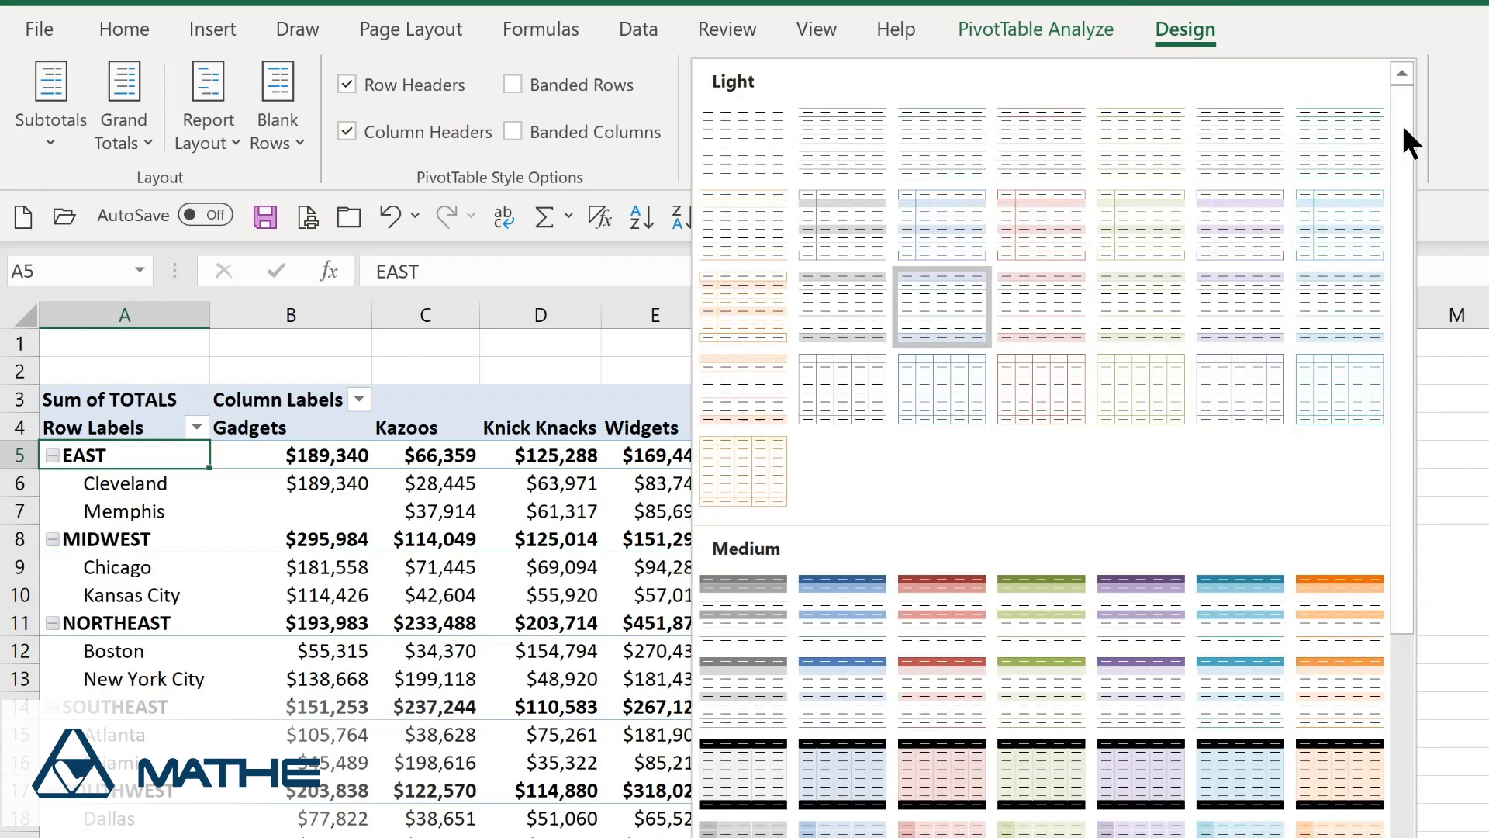
left_click(815, 638)
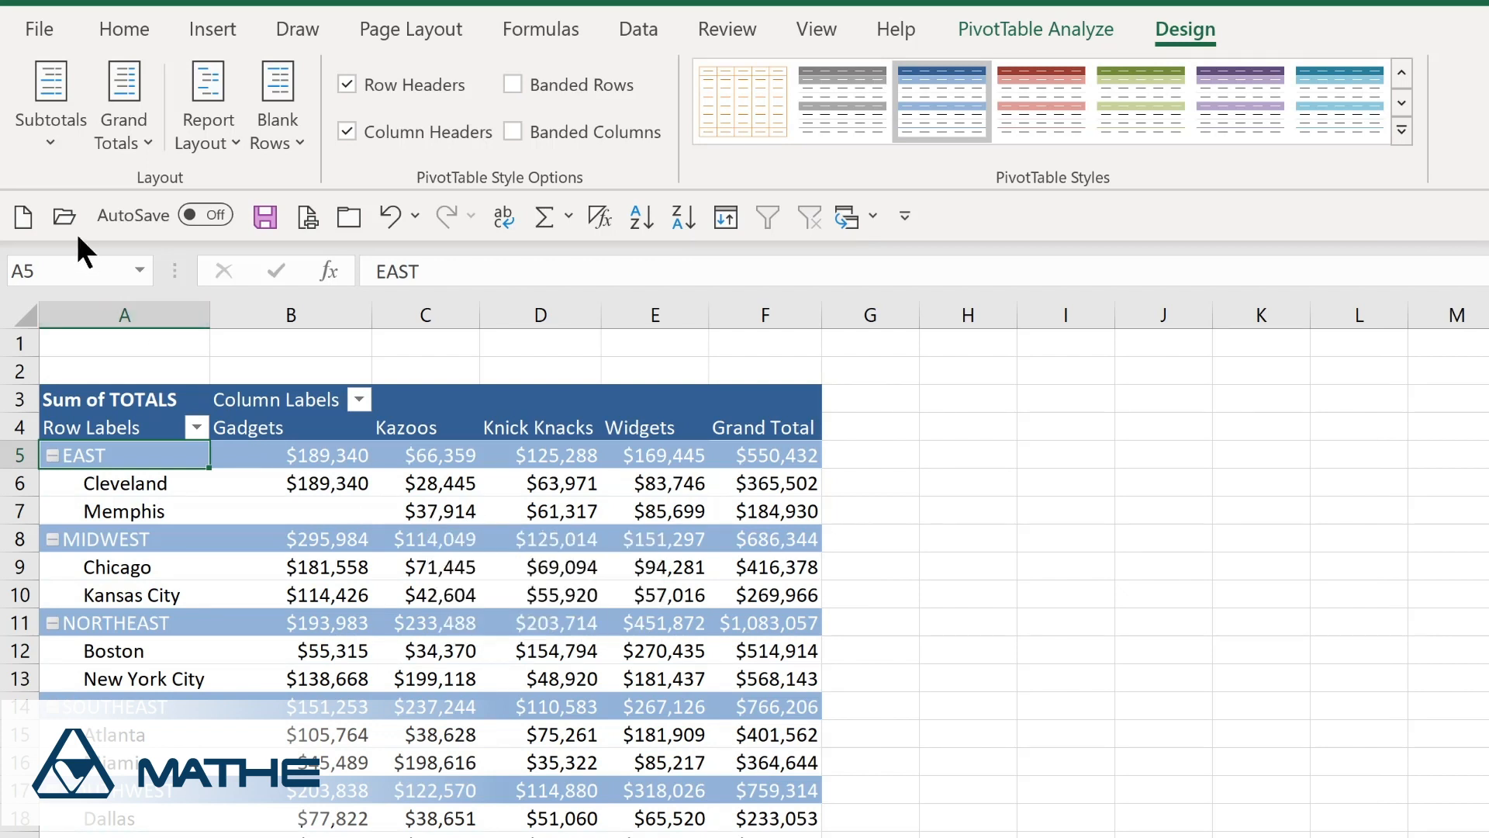
left_click(58, 146)
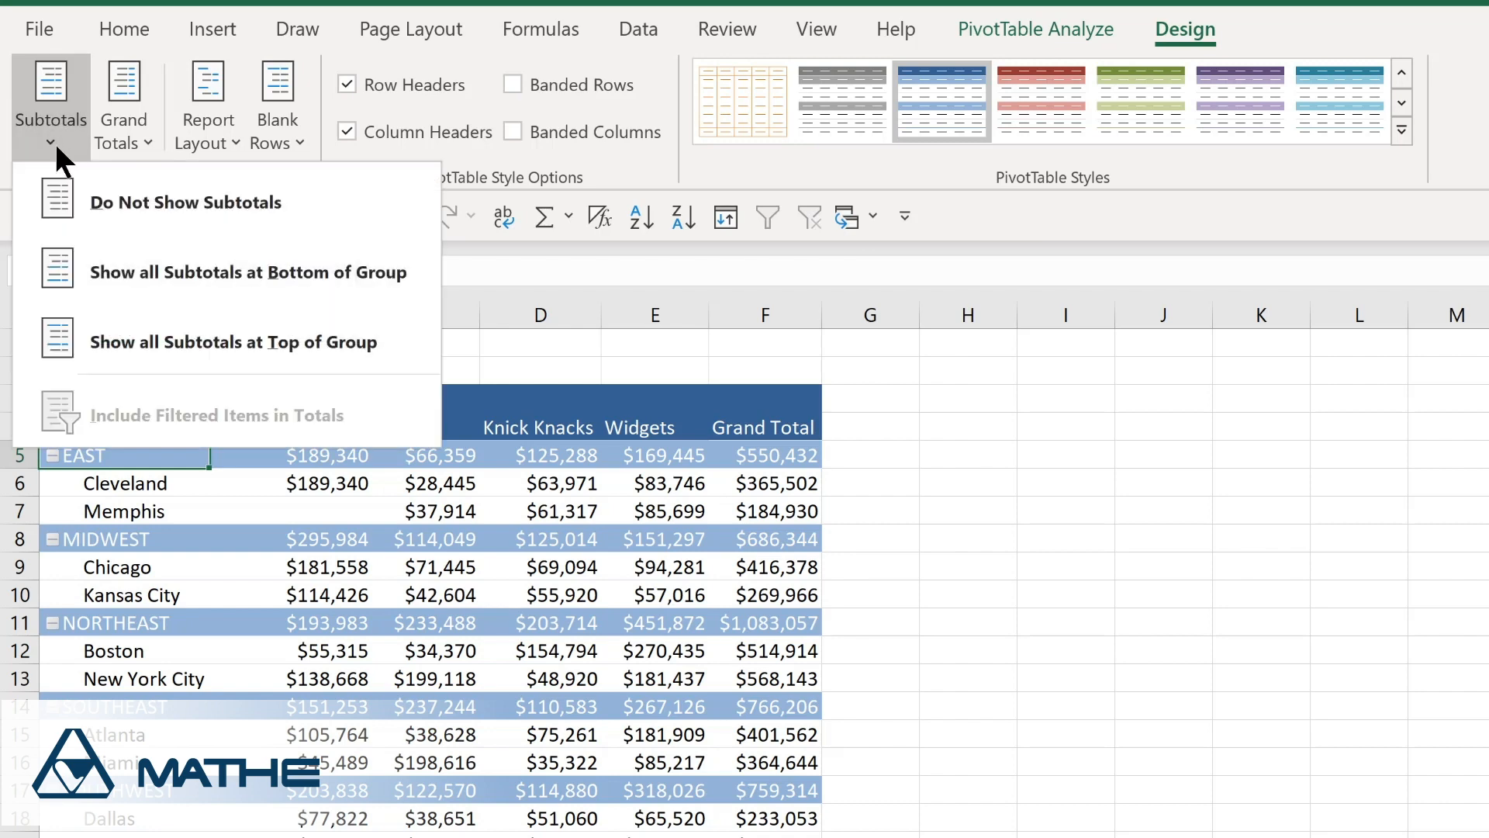
left_click(144, 279)
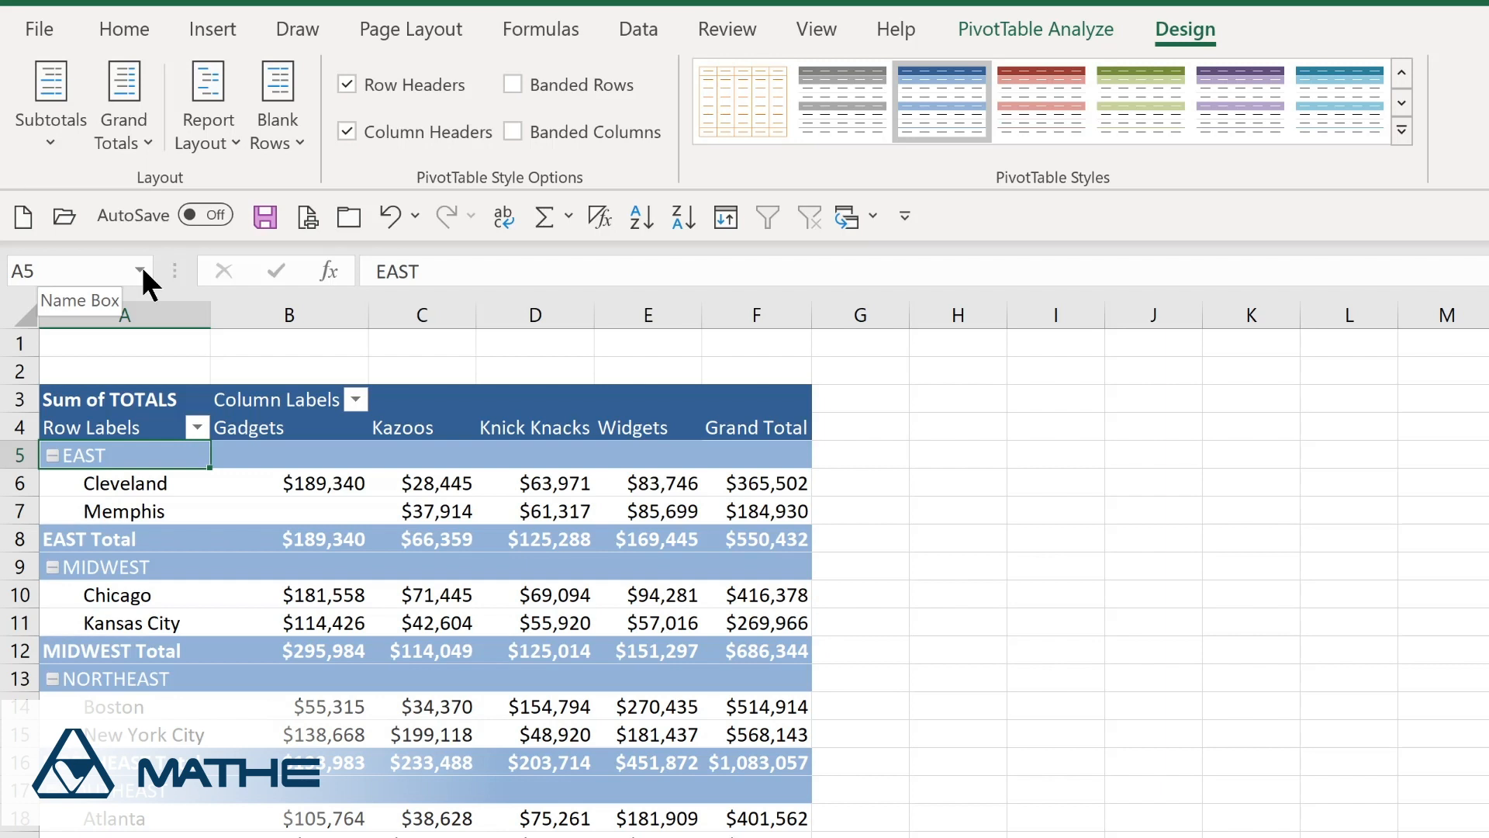
left_click(124, 138)
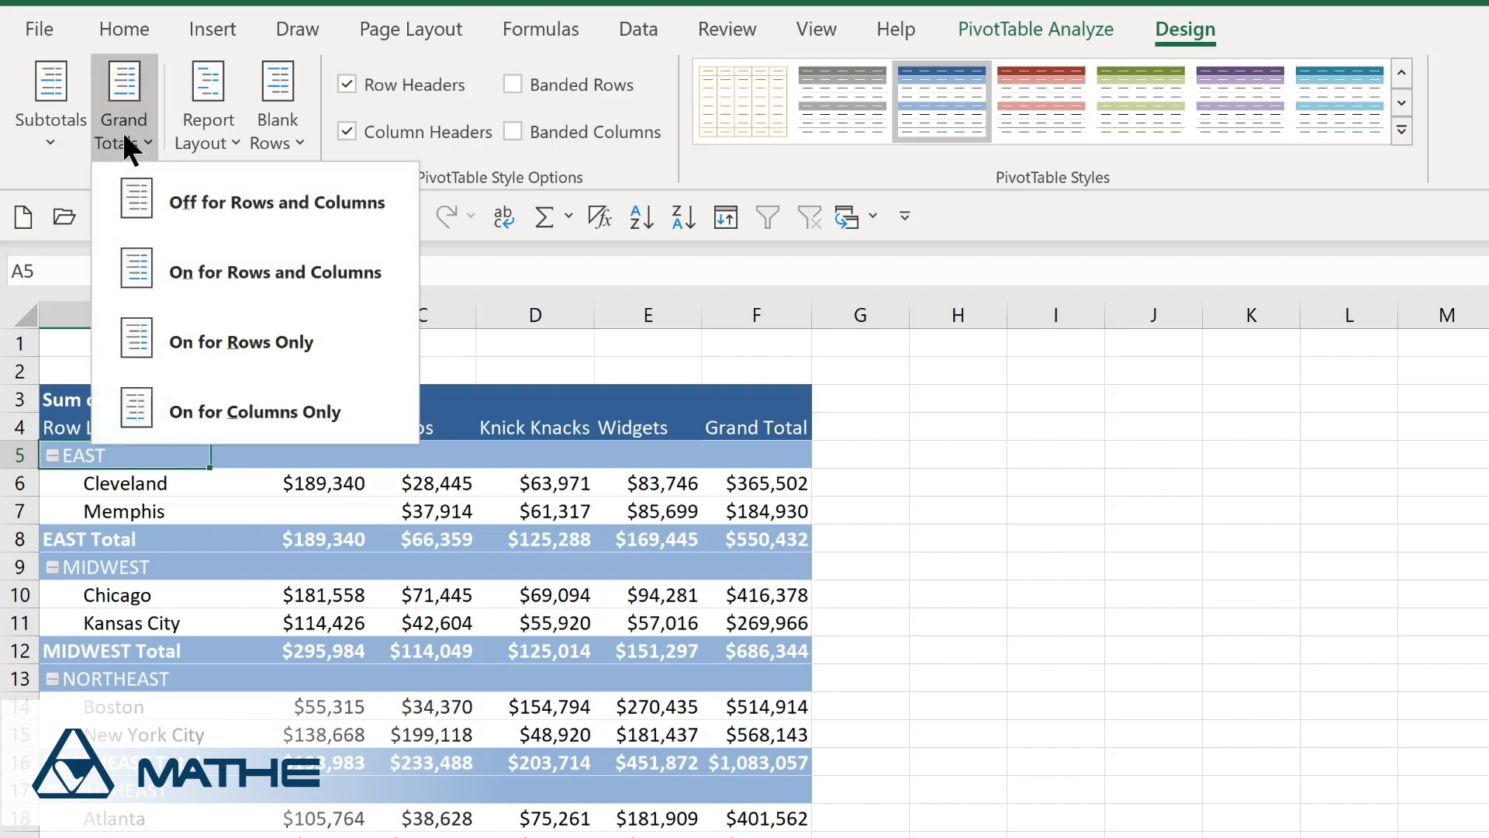
left_click(228, 138)
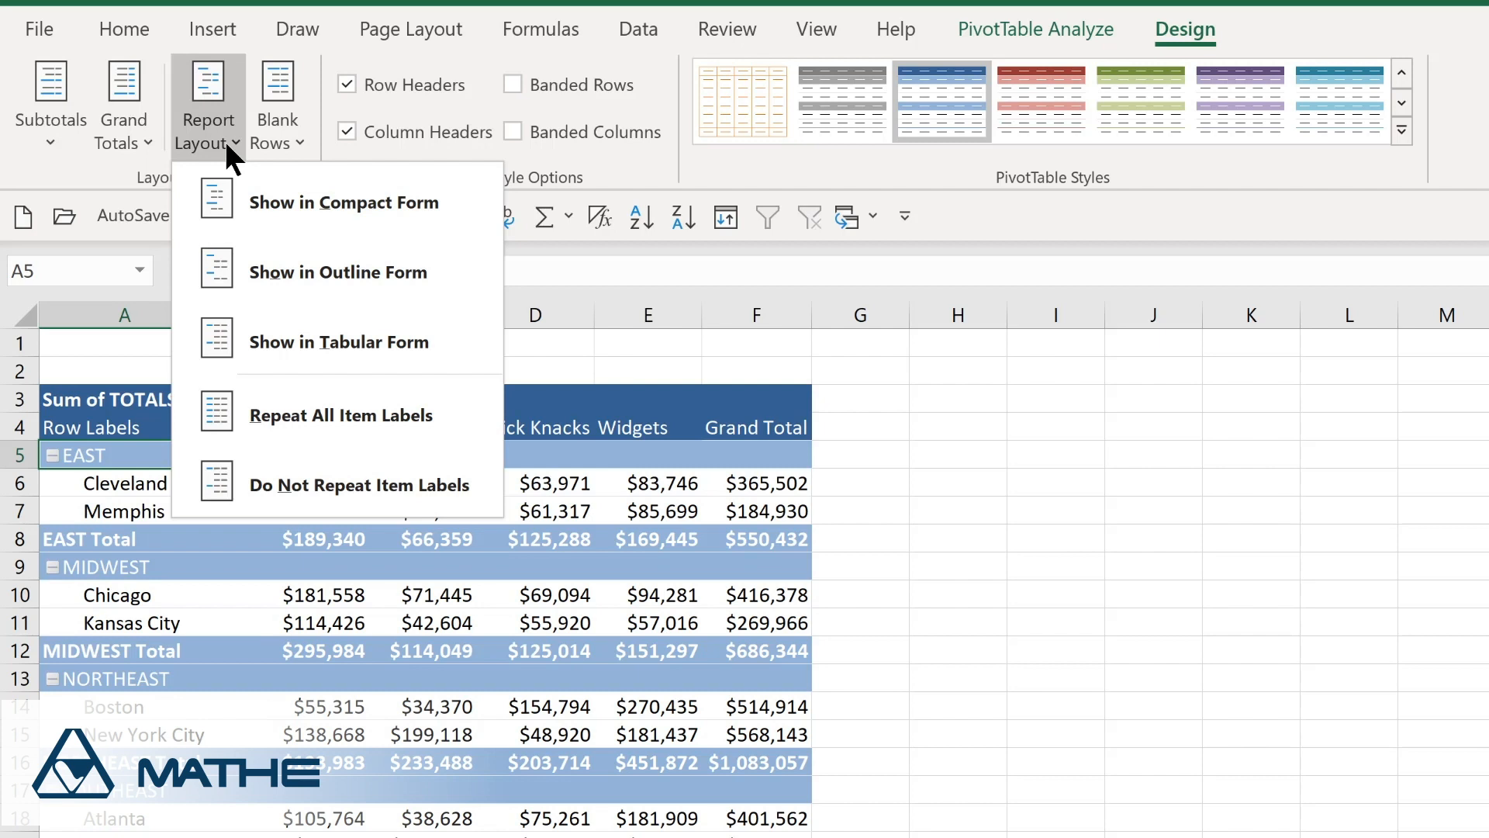
left_click(228, 140)
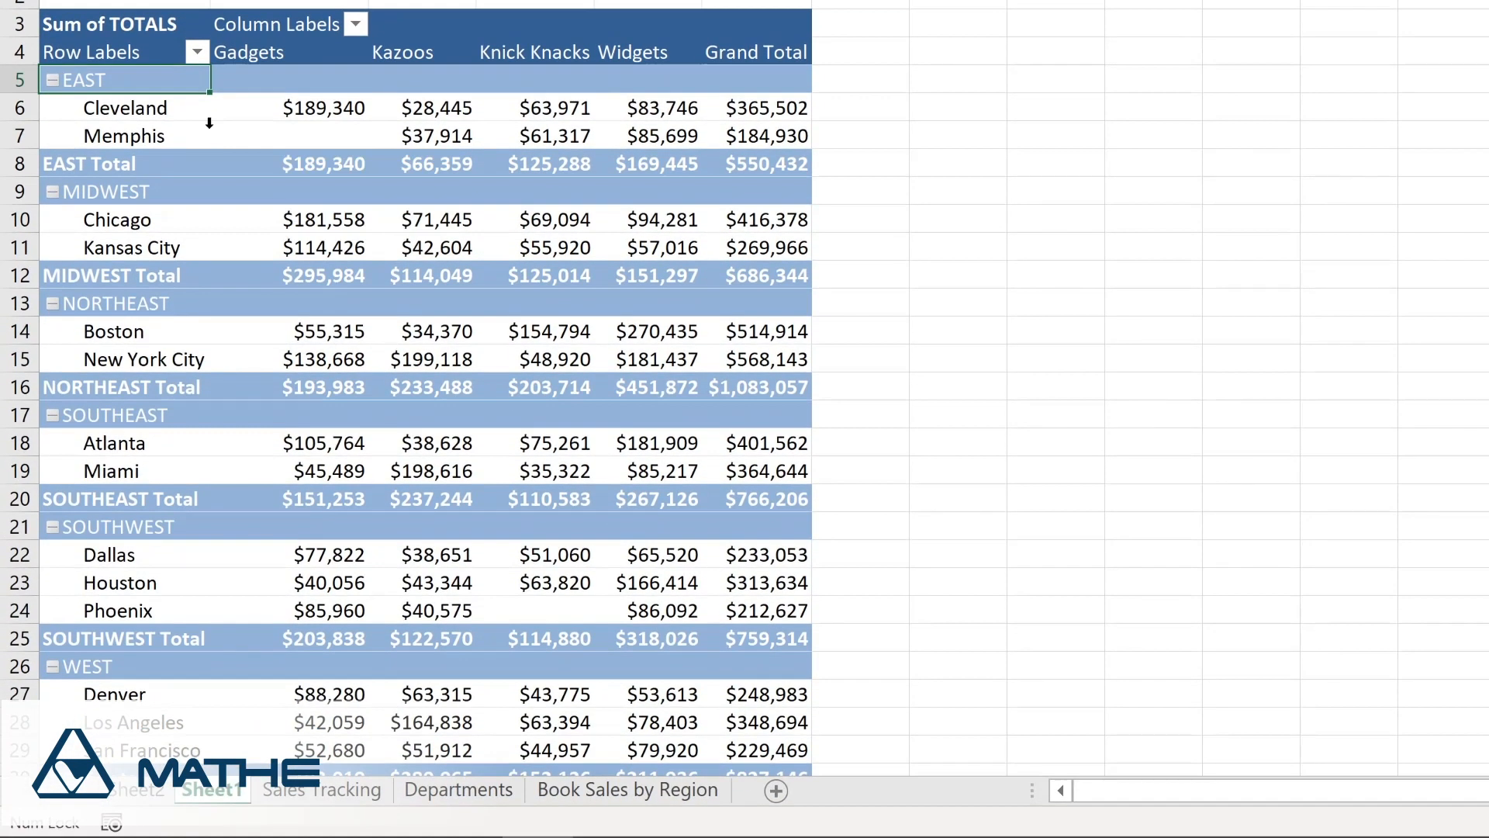
Filter the pivot table rows to the EAST, MIDWEST and NORTHEAST regions, and clear the REGION filter again.
left_click(197, 51)
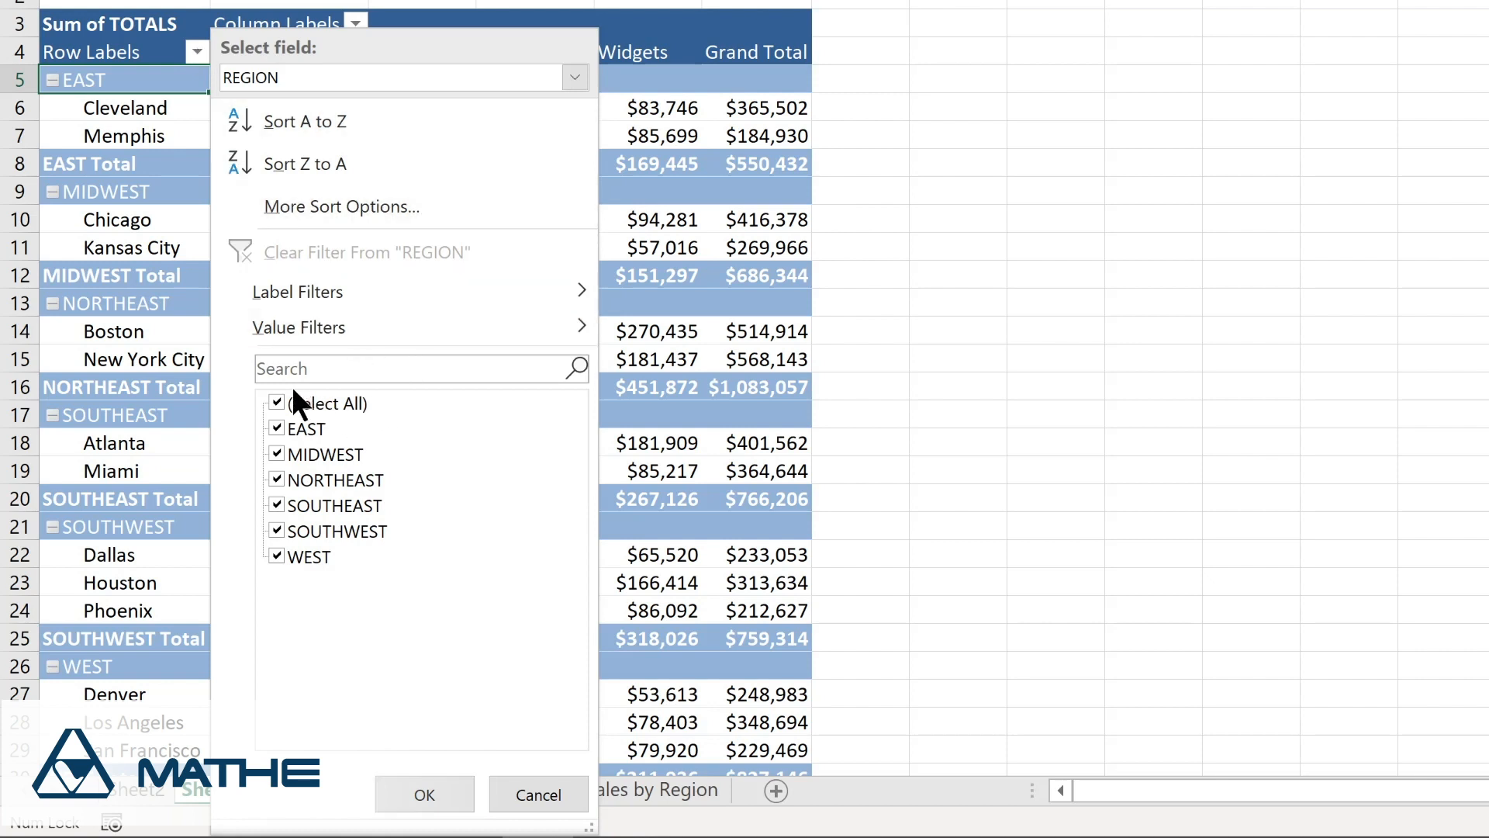
left_click(273, 399)
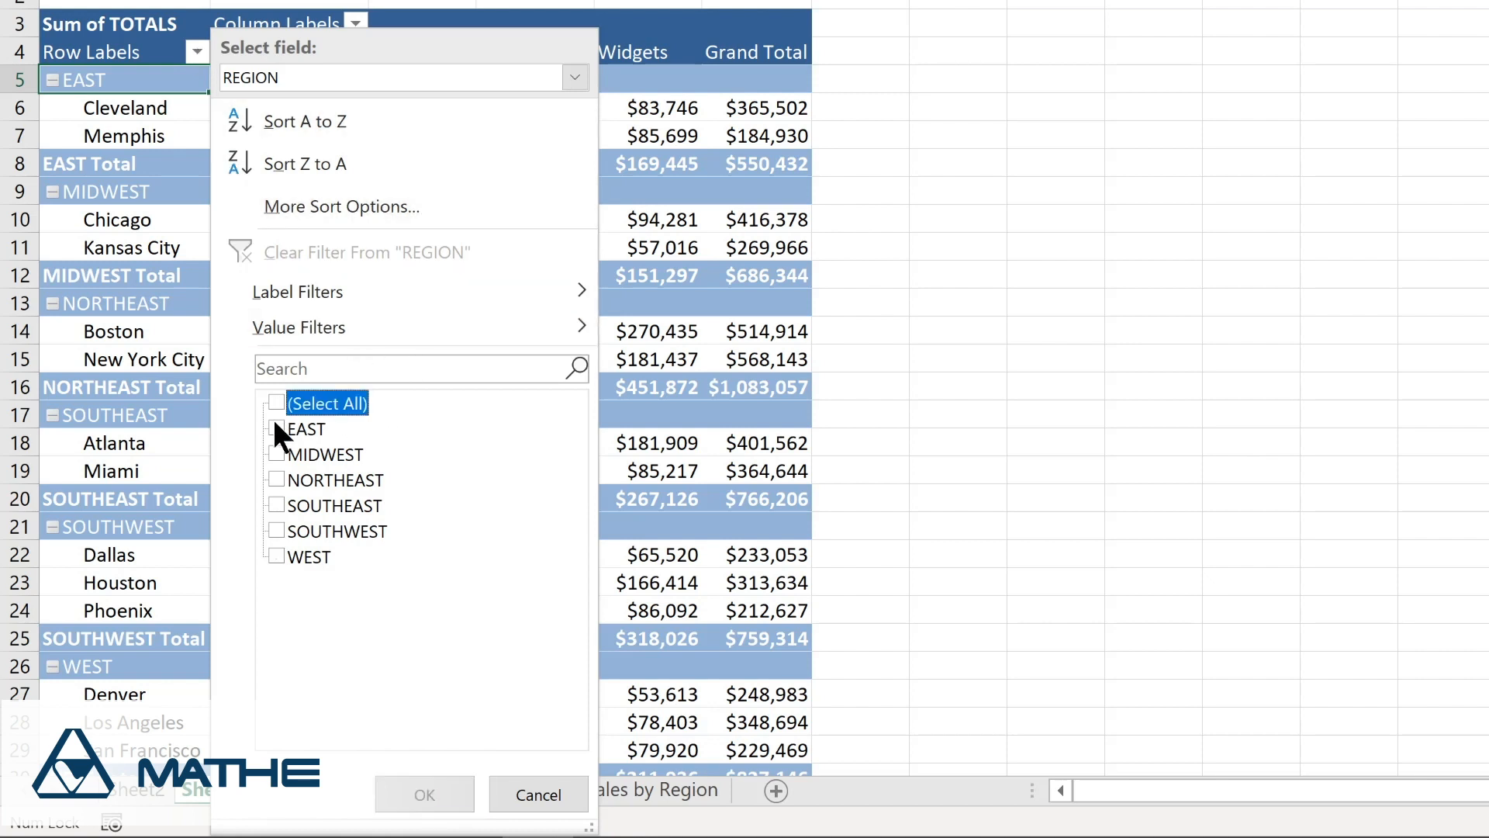
left_click(273, 425)
left_click(279, 453)
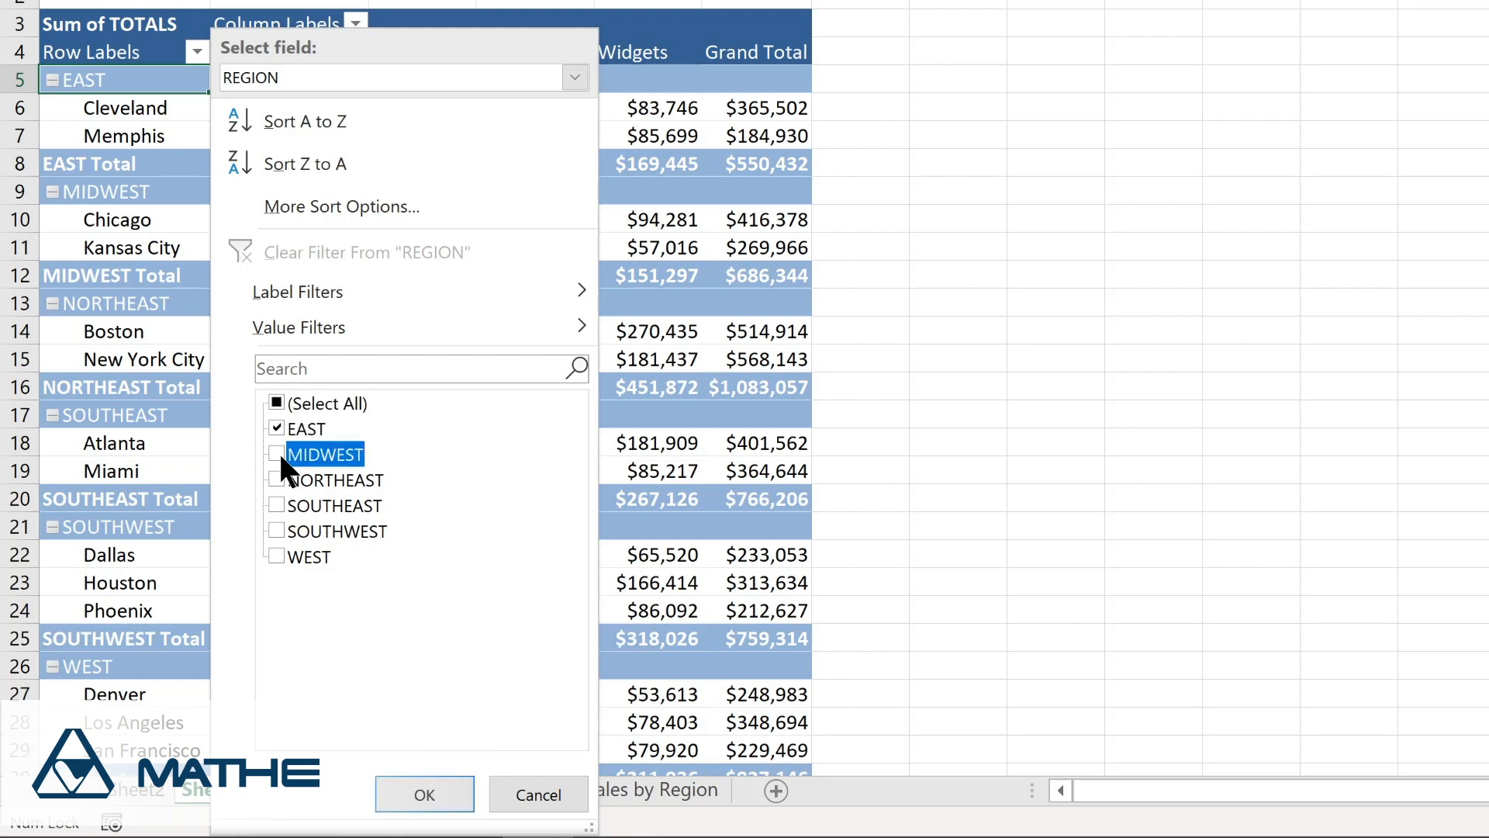
left_click(276, 479)
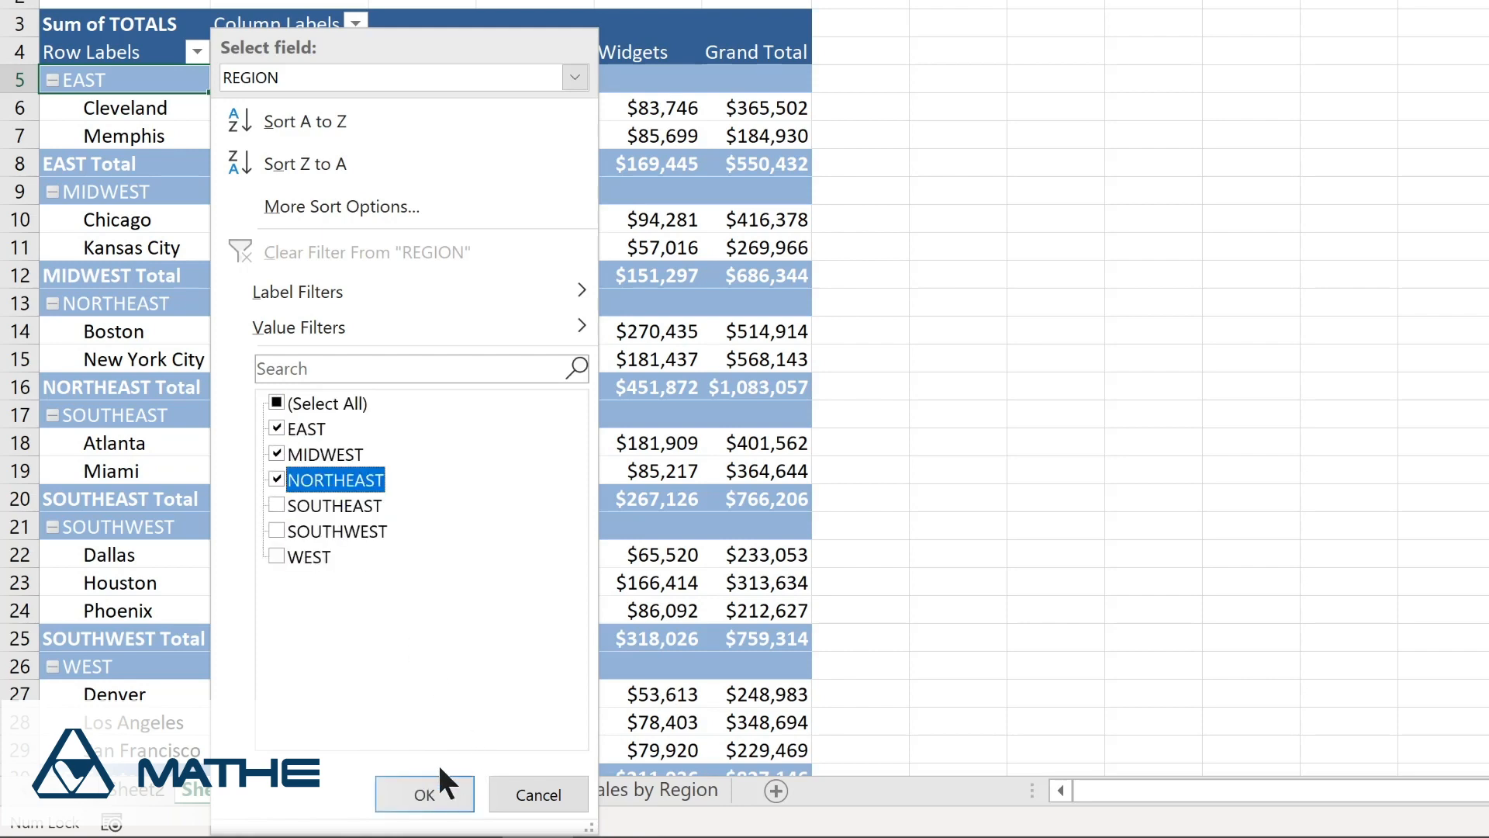
left_click(434, 790)
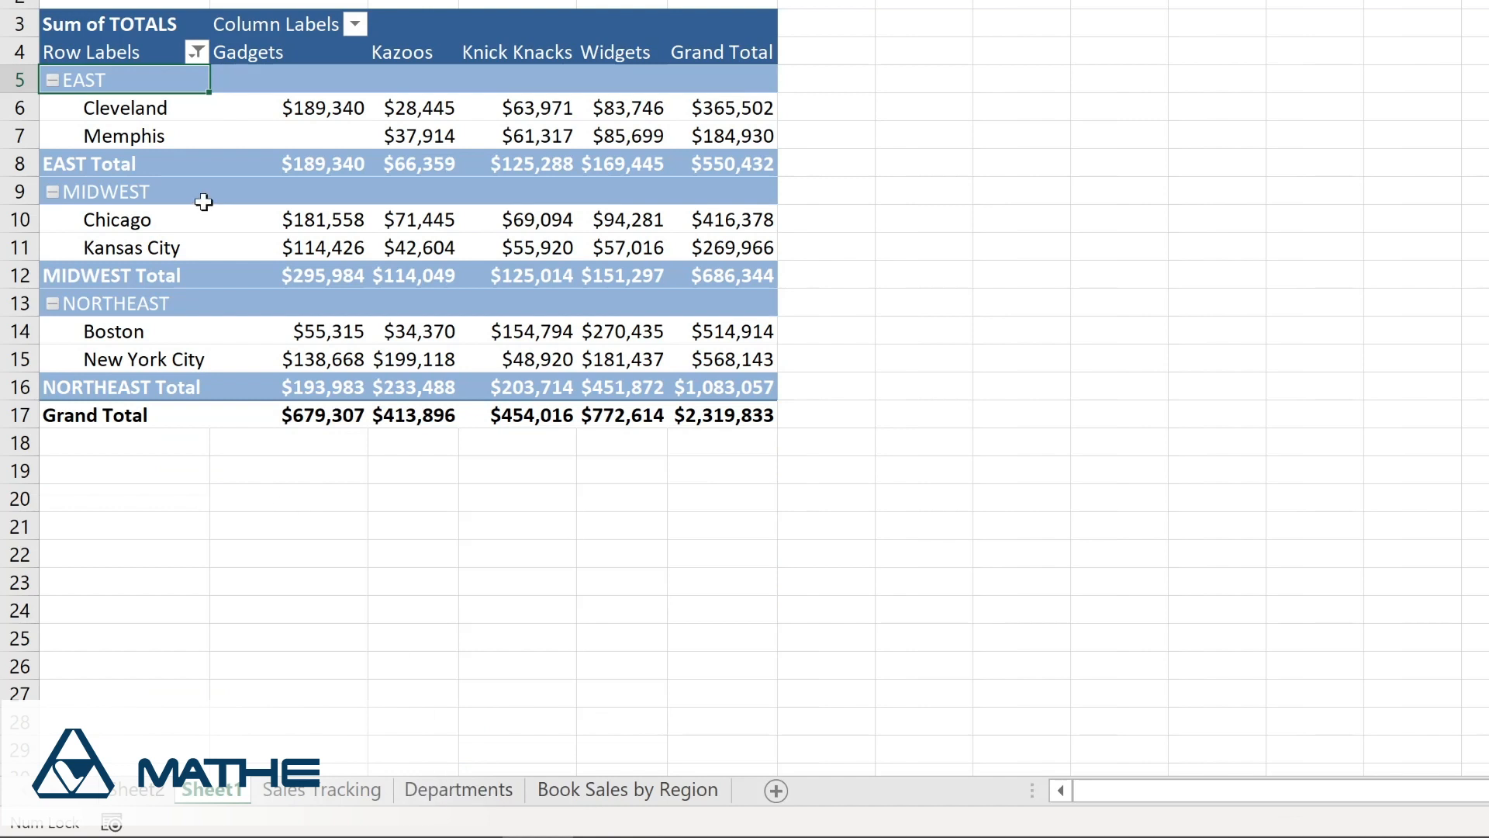
left_click(353, 24)
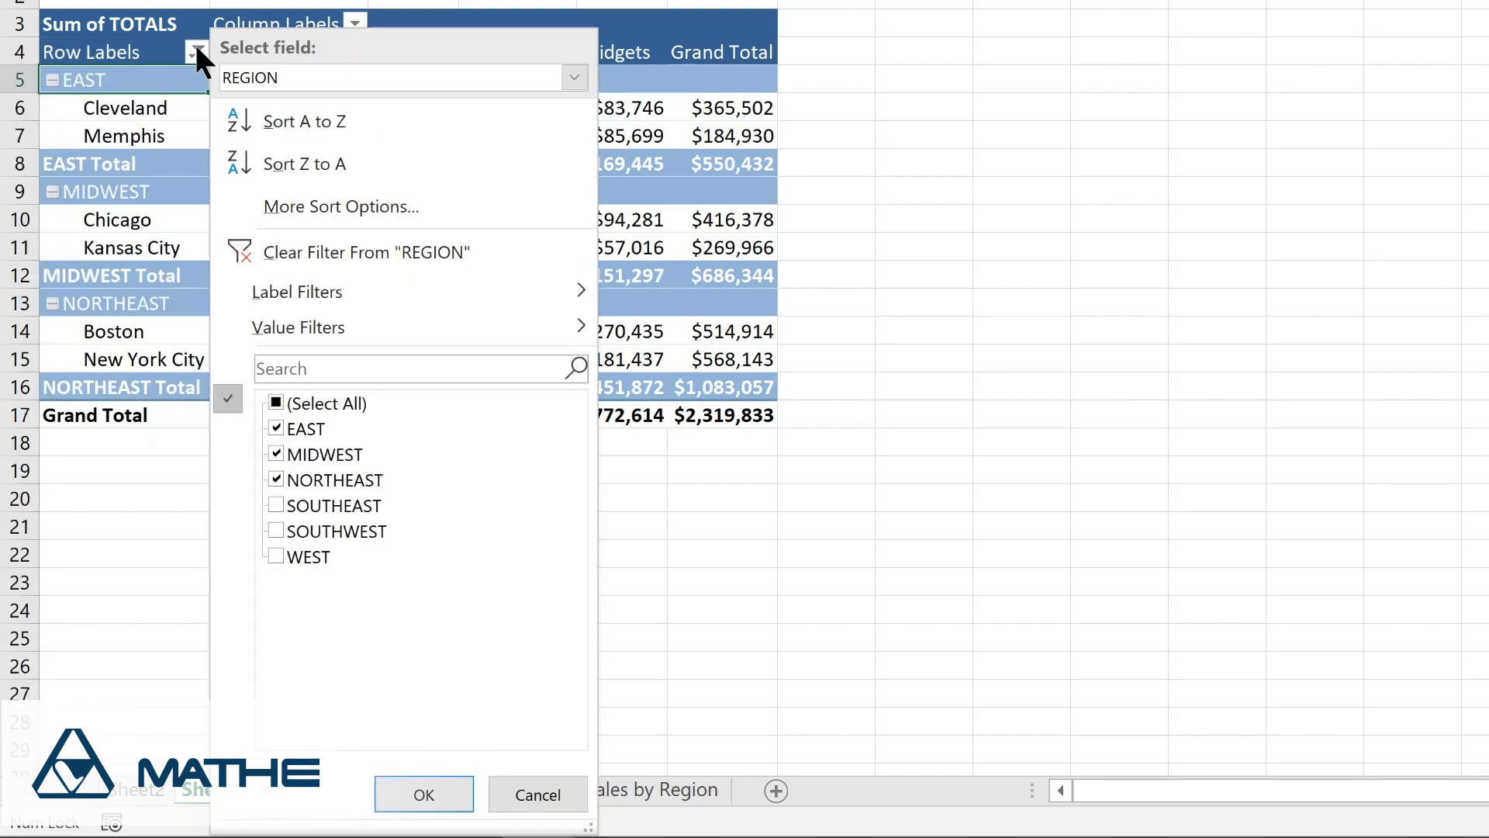
left_click(290, 245)
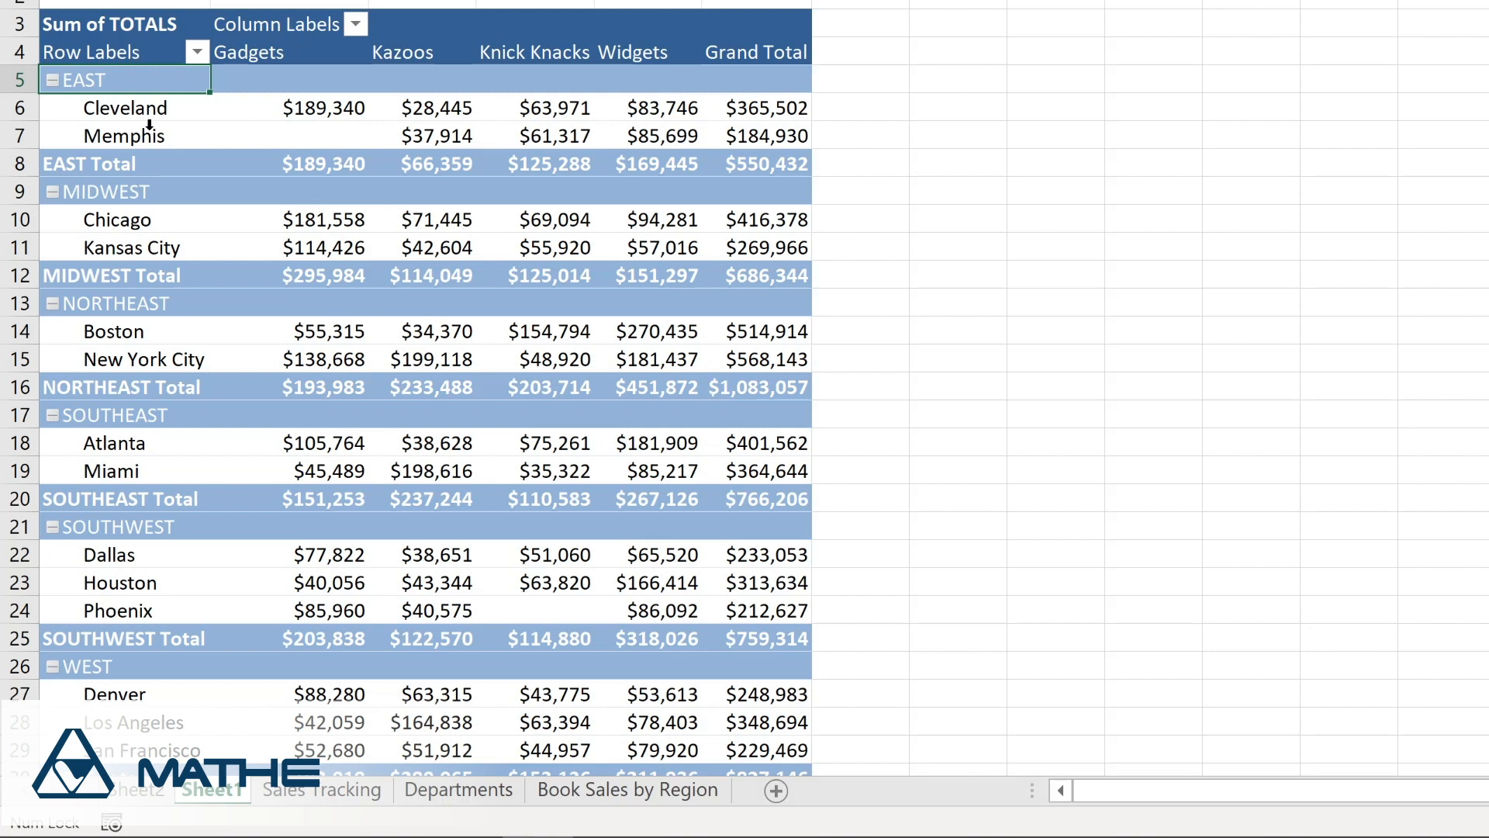
Sort the locations within each region by their Grand Total values from smallest to largest.
left_click(289, 108)
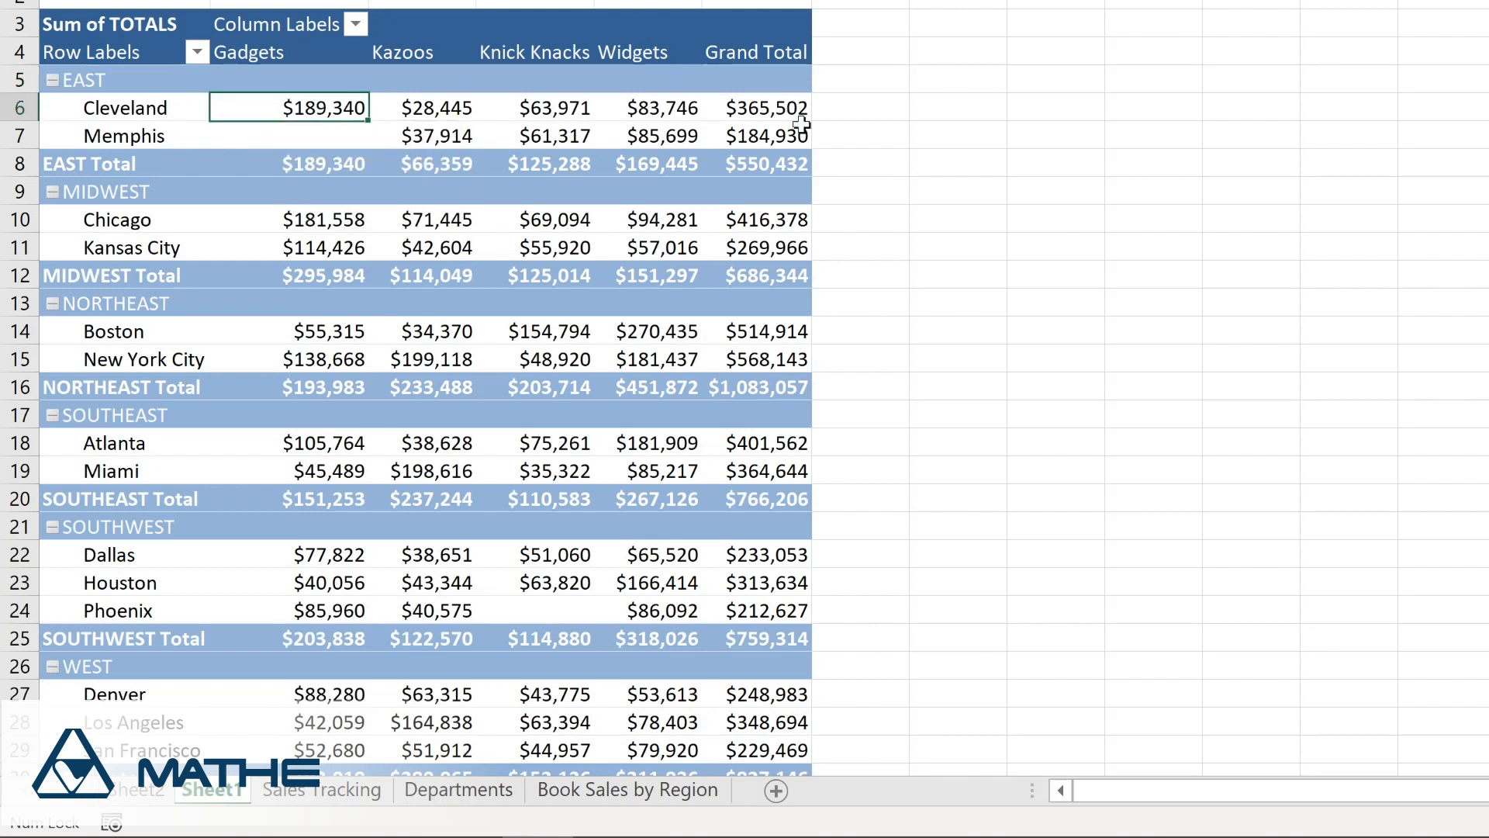
mouse_move(751, 109)
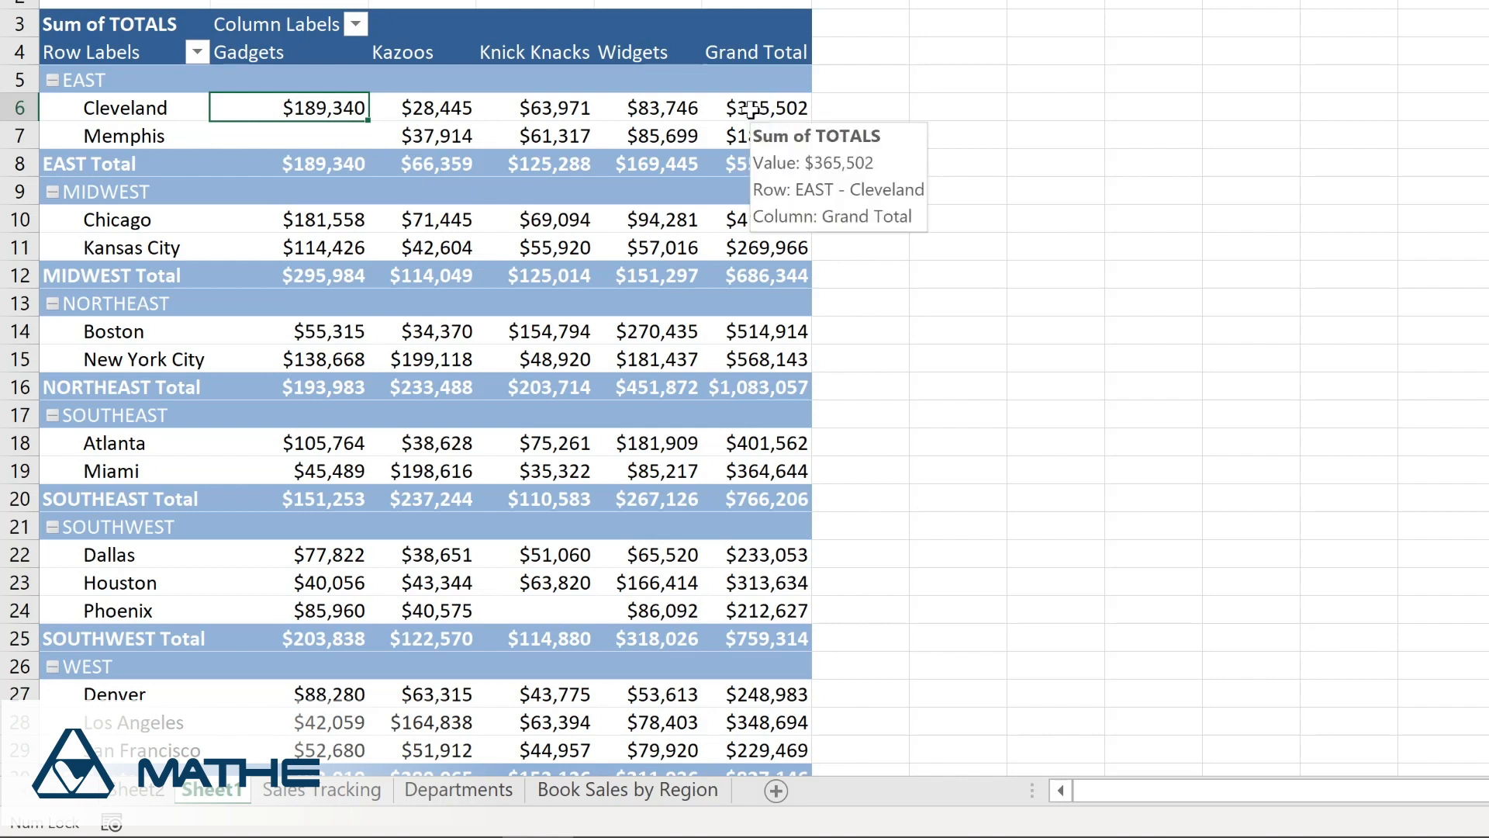
right_click(751, 110)
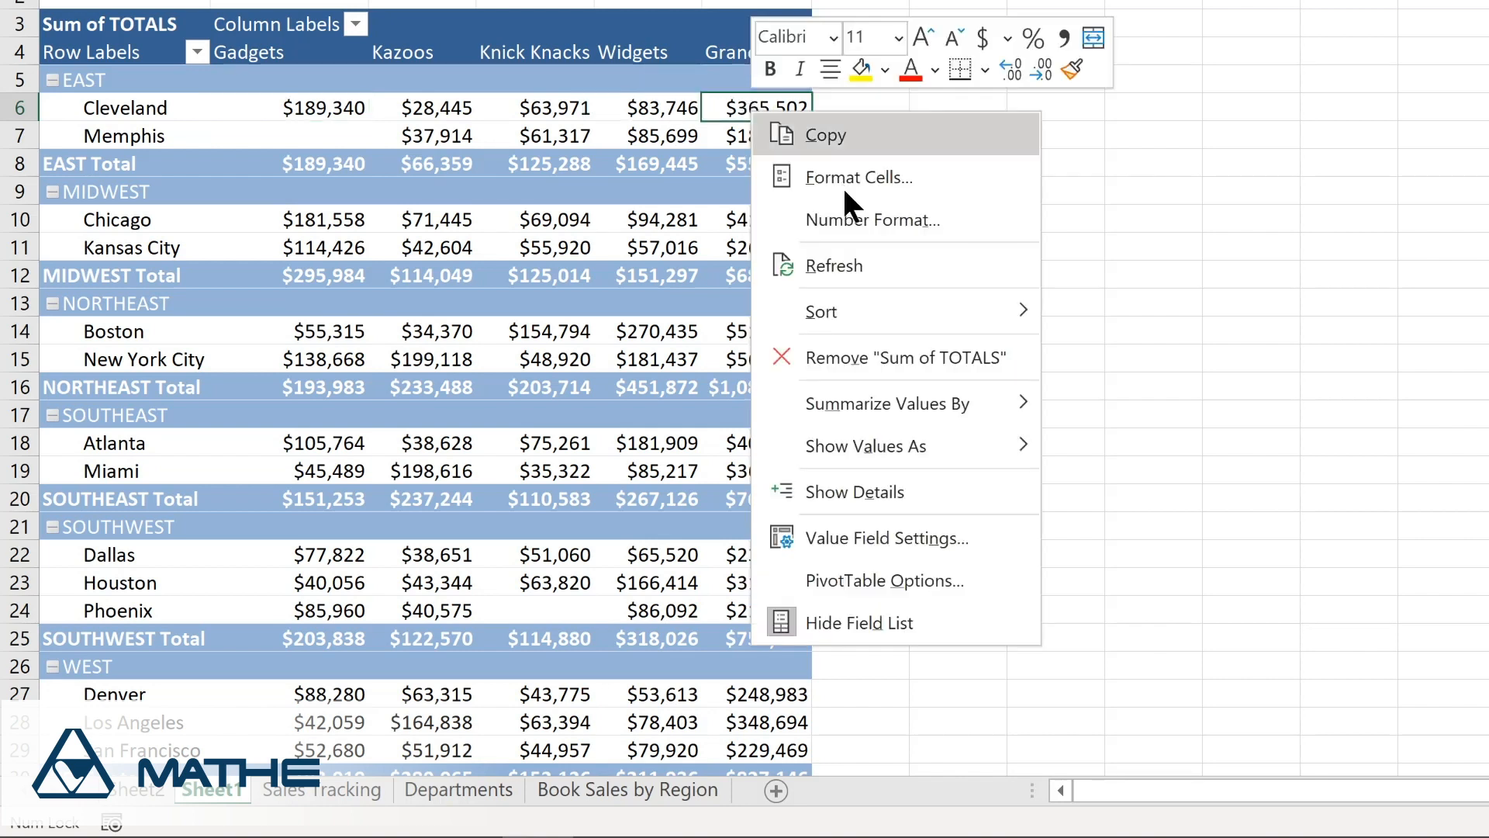
mouse_move(836, 311)
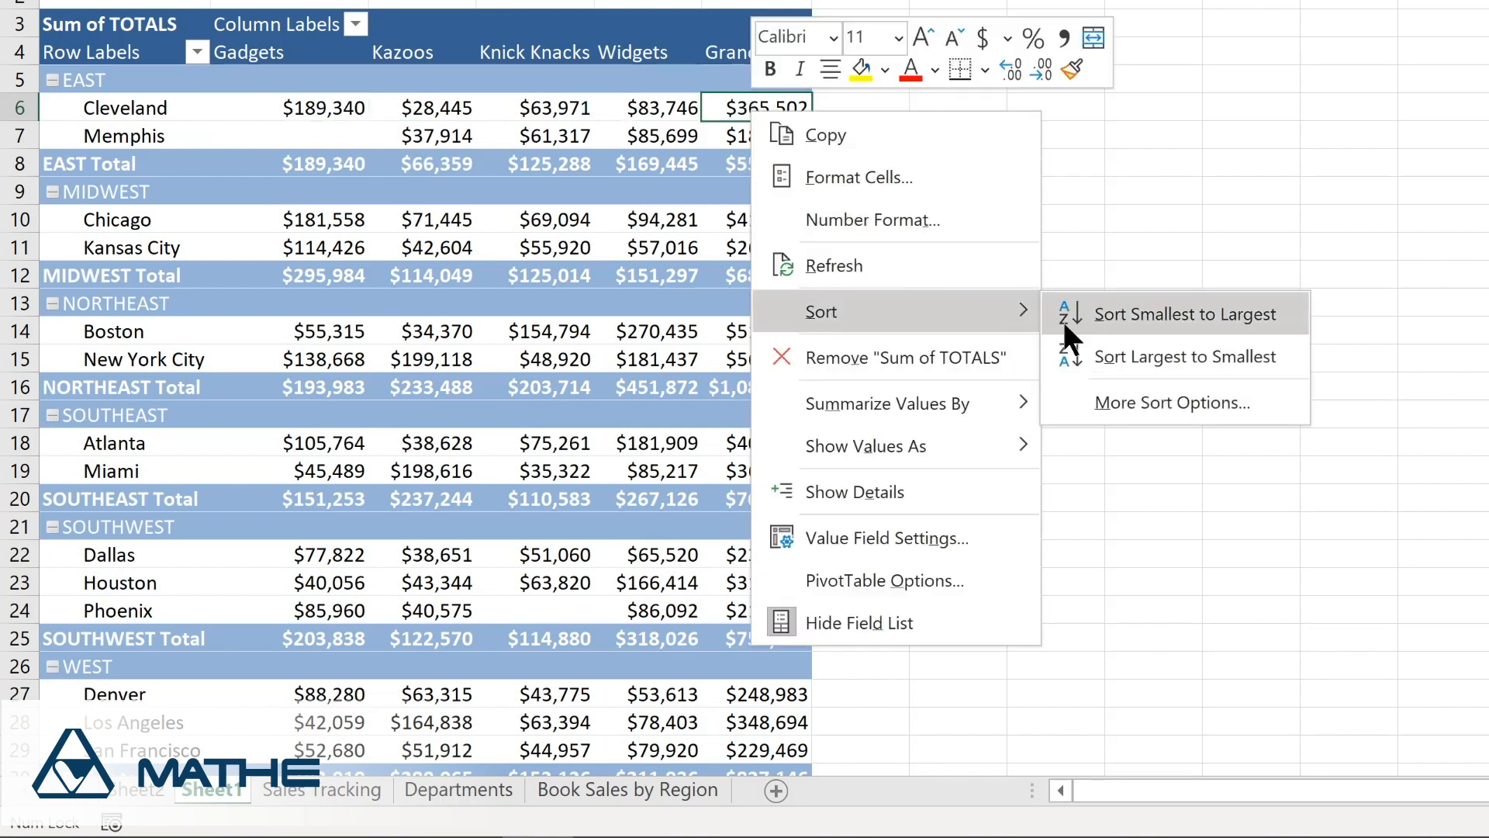
left_click(1128, 310)
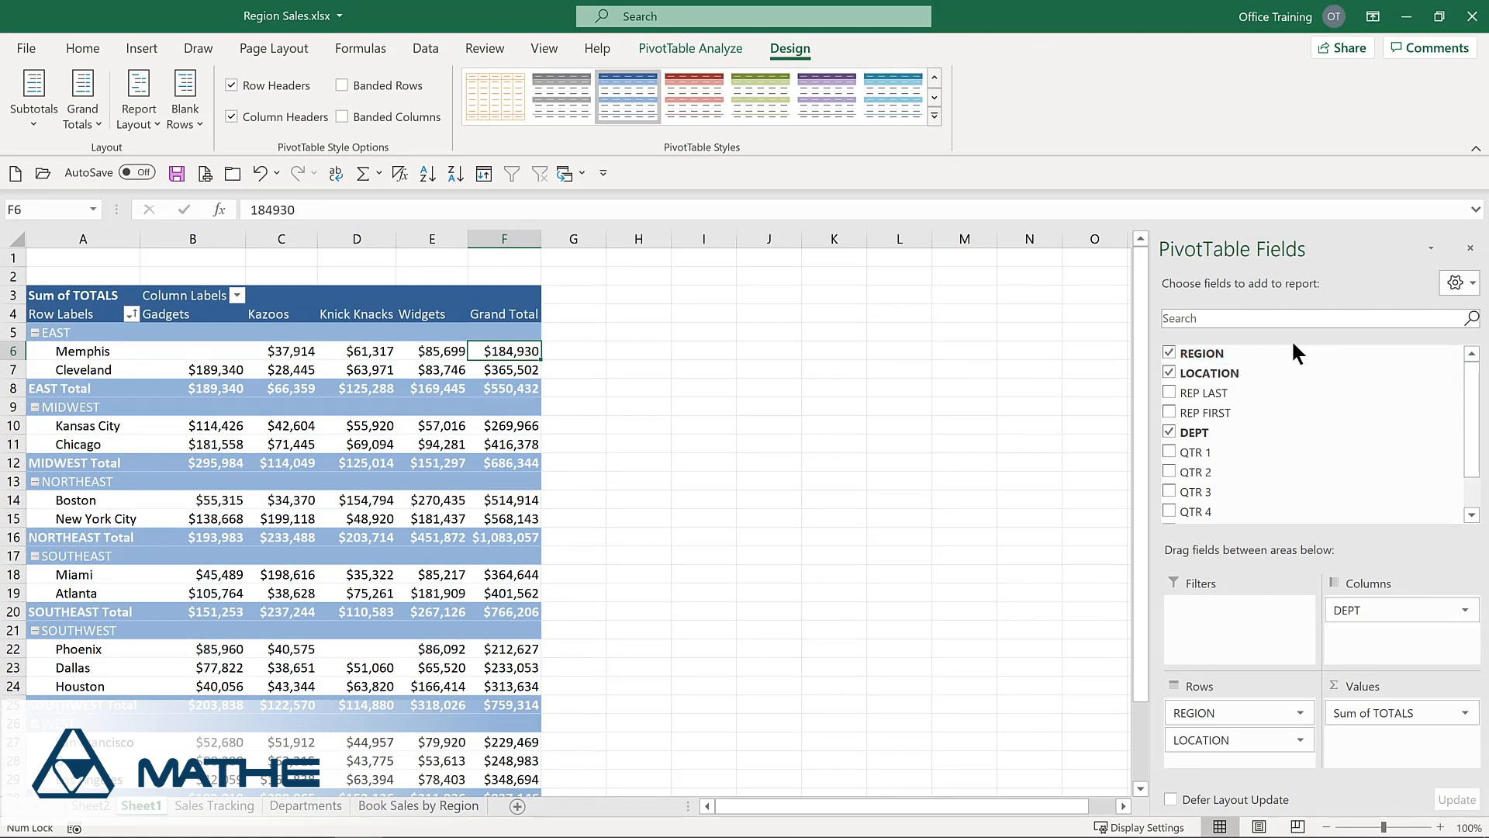
Remove the REGION field from the pivot table rows and add it as a report filter.
left_click(1170, 353)
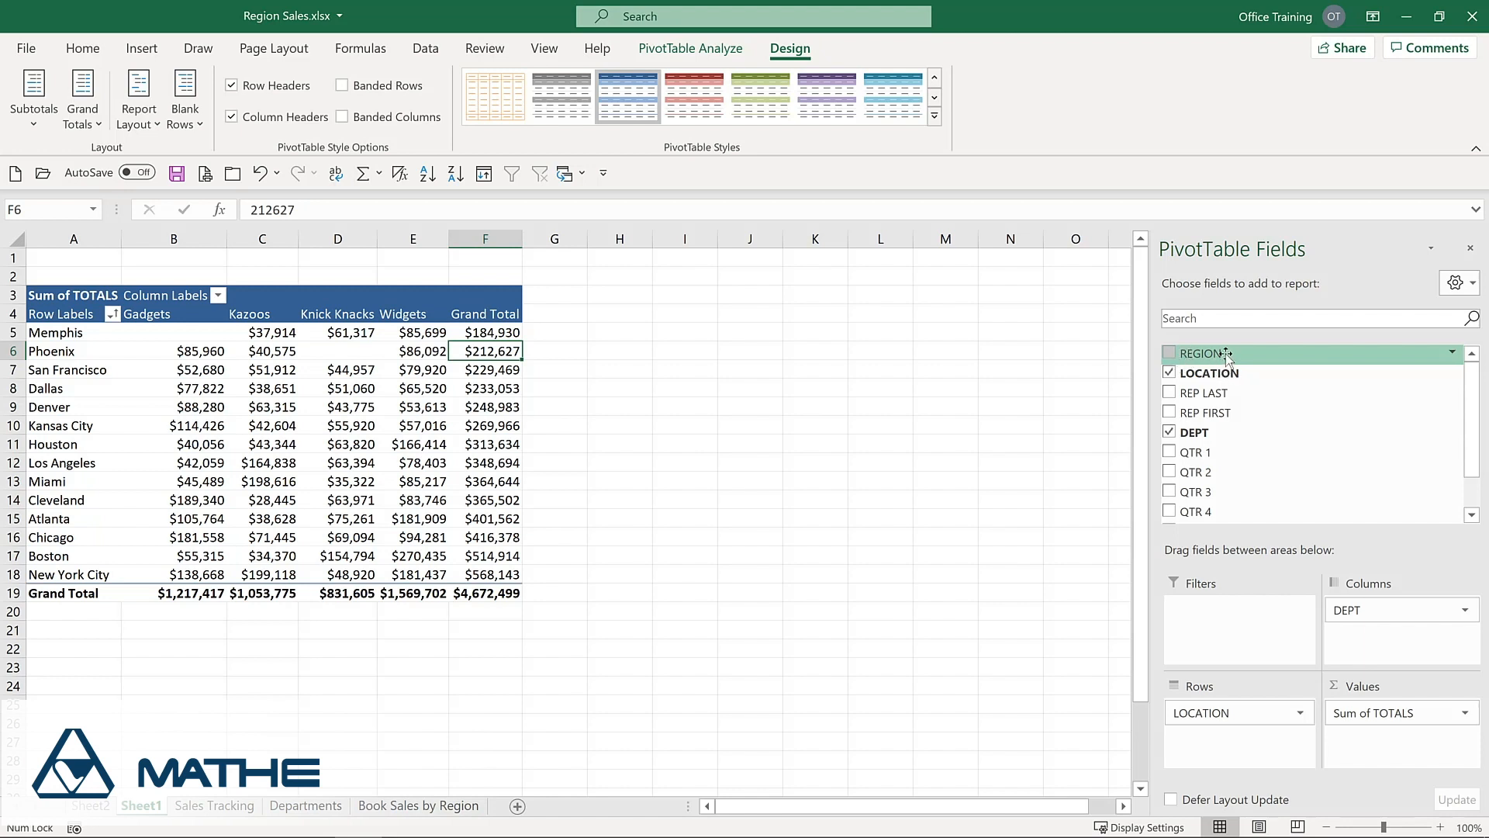
left_click_drag(1226, 355, 1208, 627)
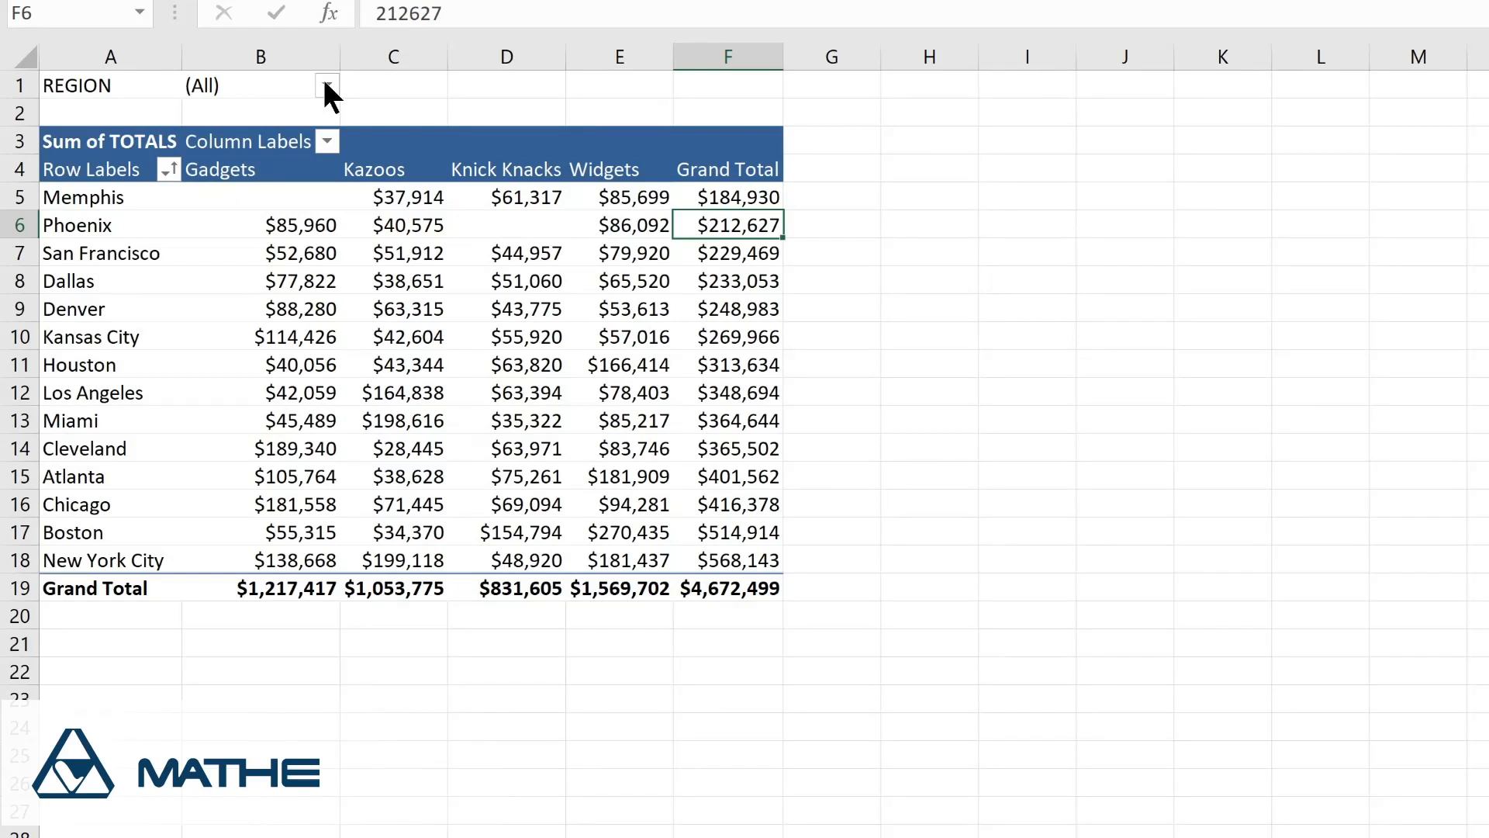
Filter the report to the MIDWEST region, and set the REGION filter back to (All).
left_click(327, 86)
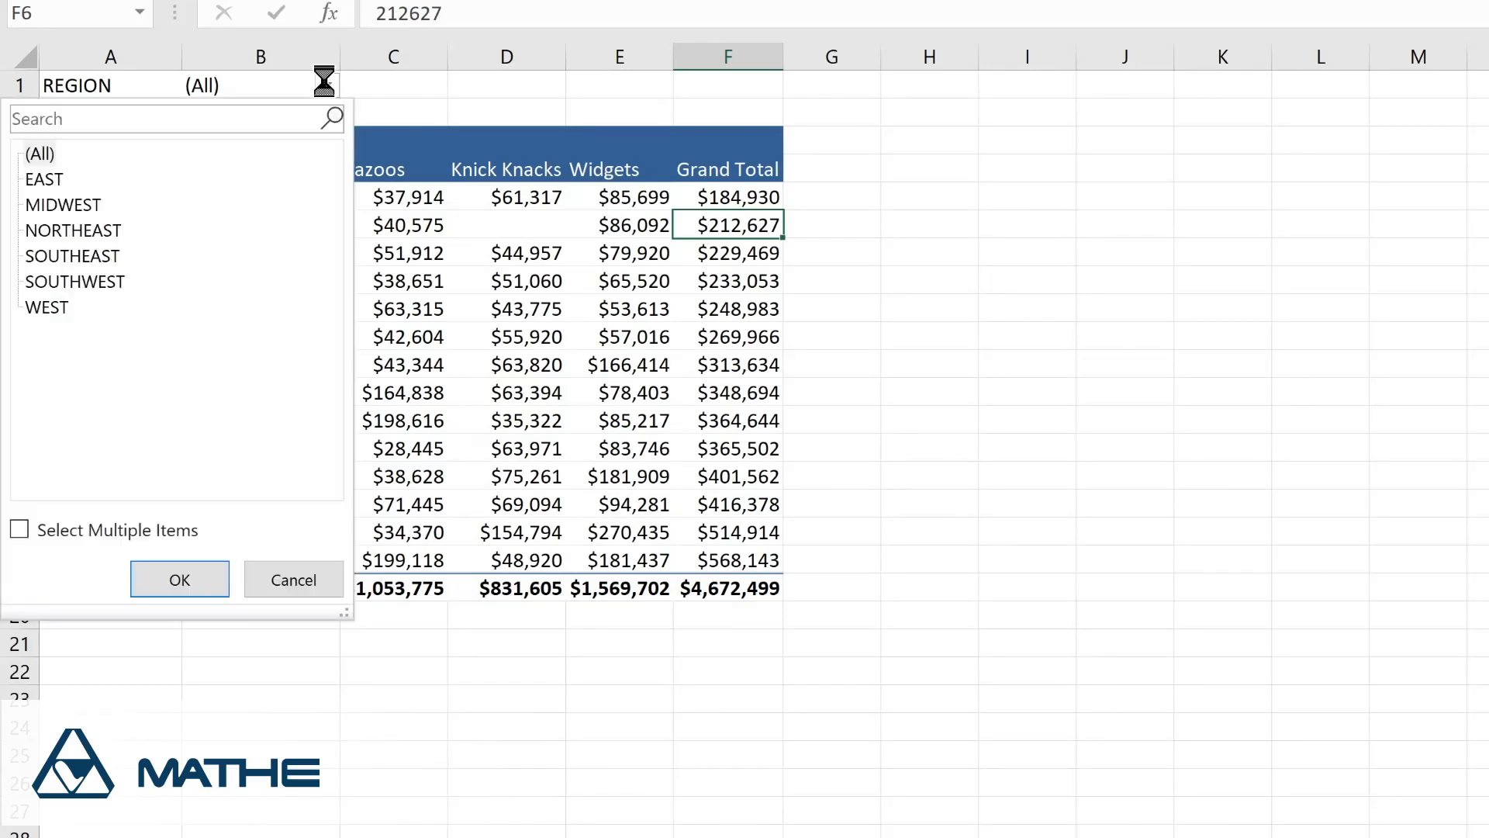
left_click(85, 205)
left_click(179, 580)
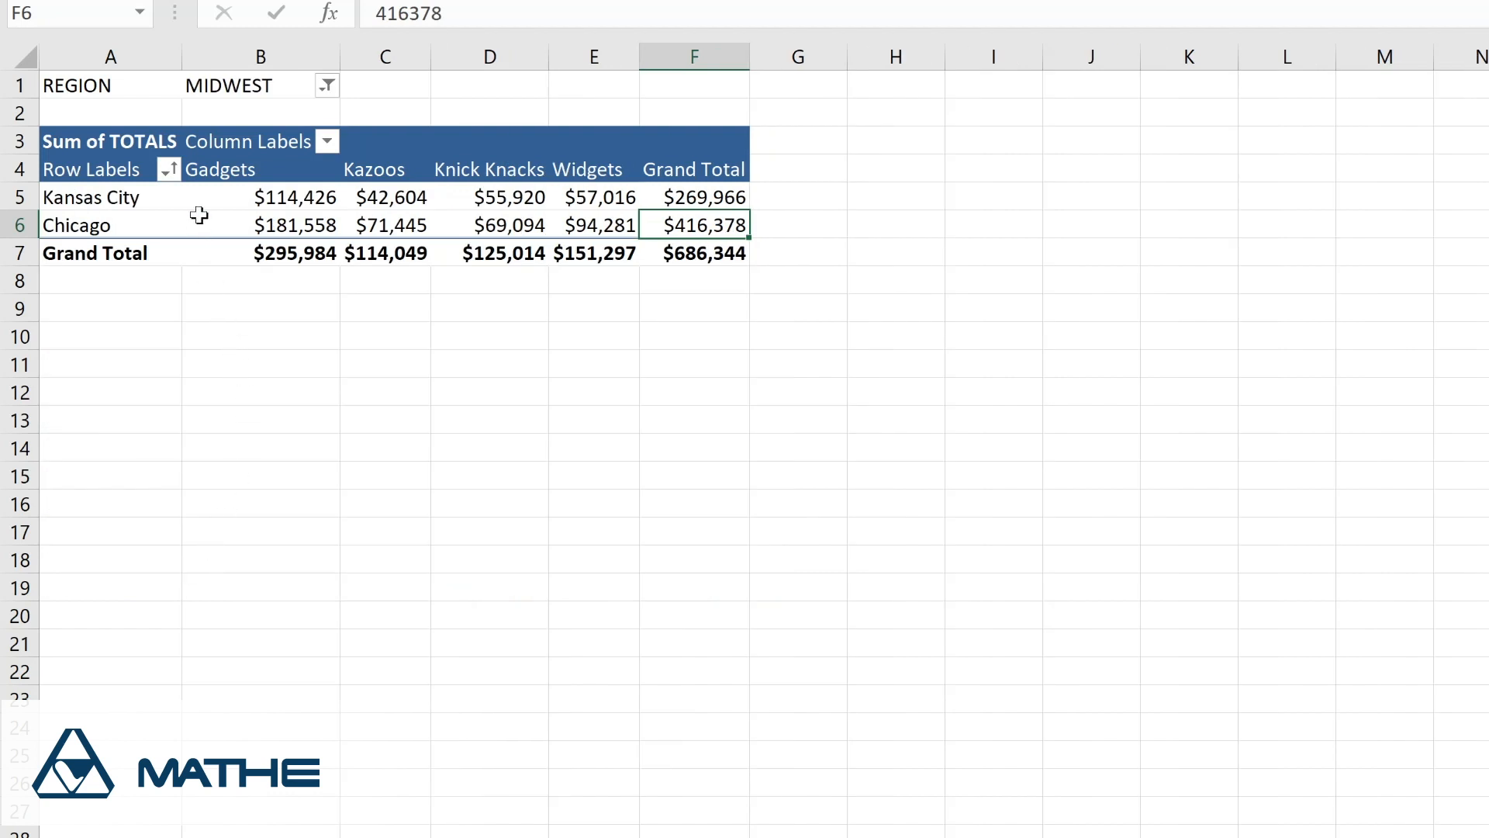
left_click(328, 87)
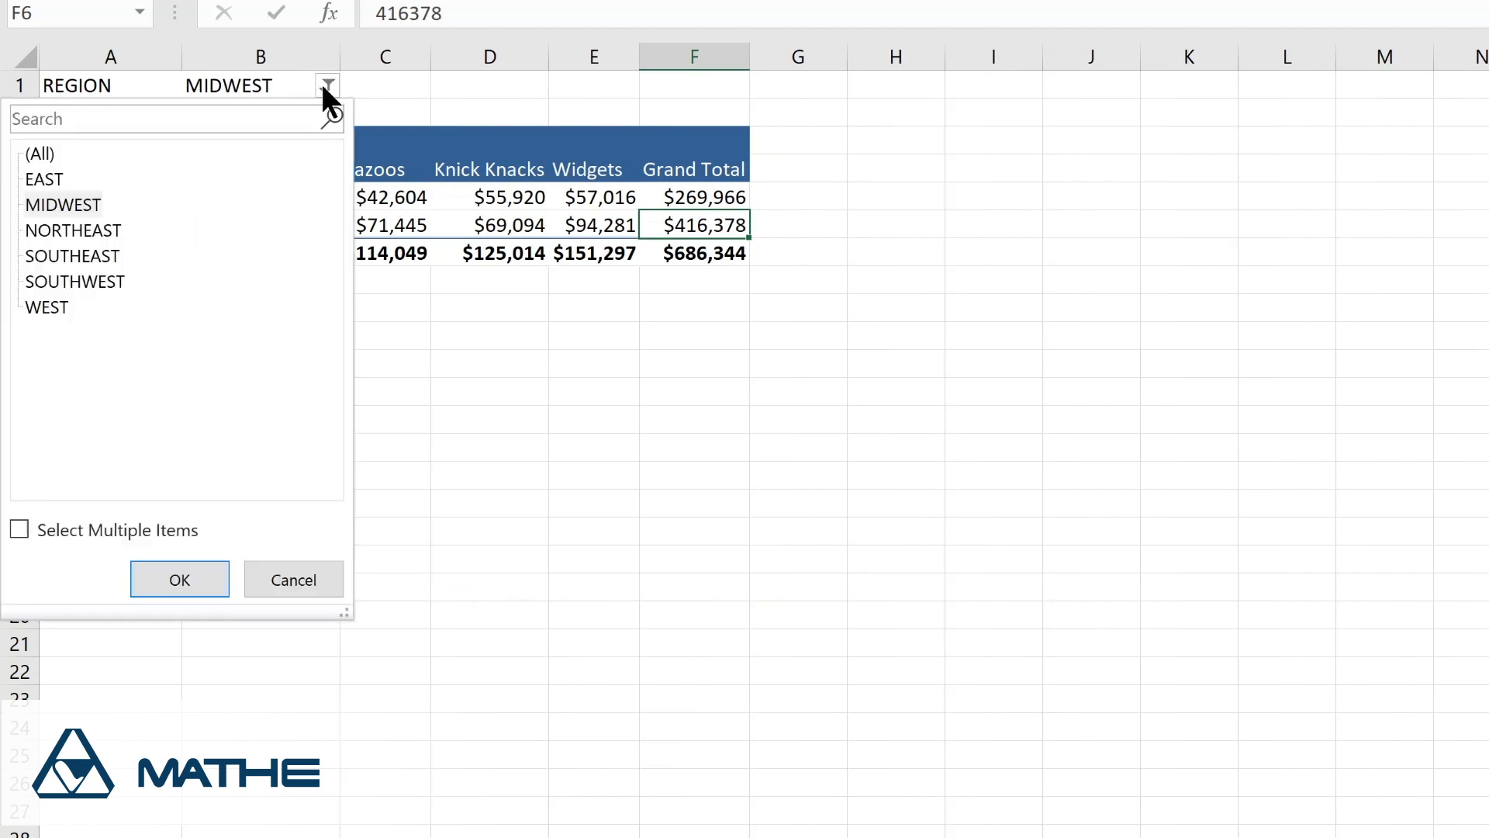
left_click(54, 149)
left_click(163, 585)
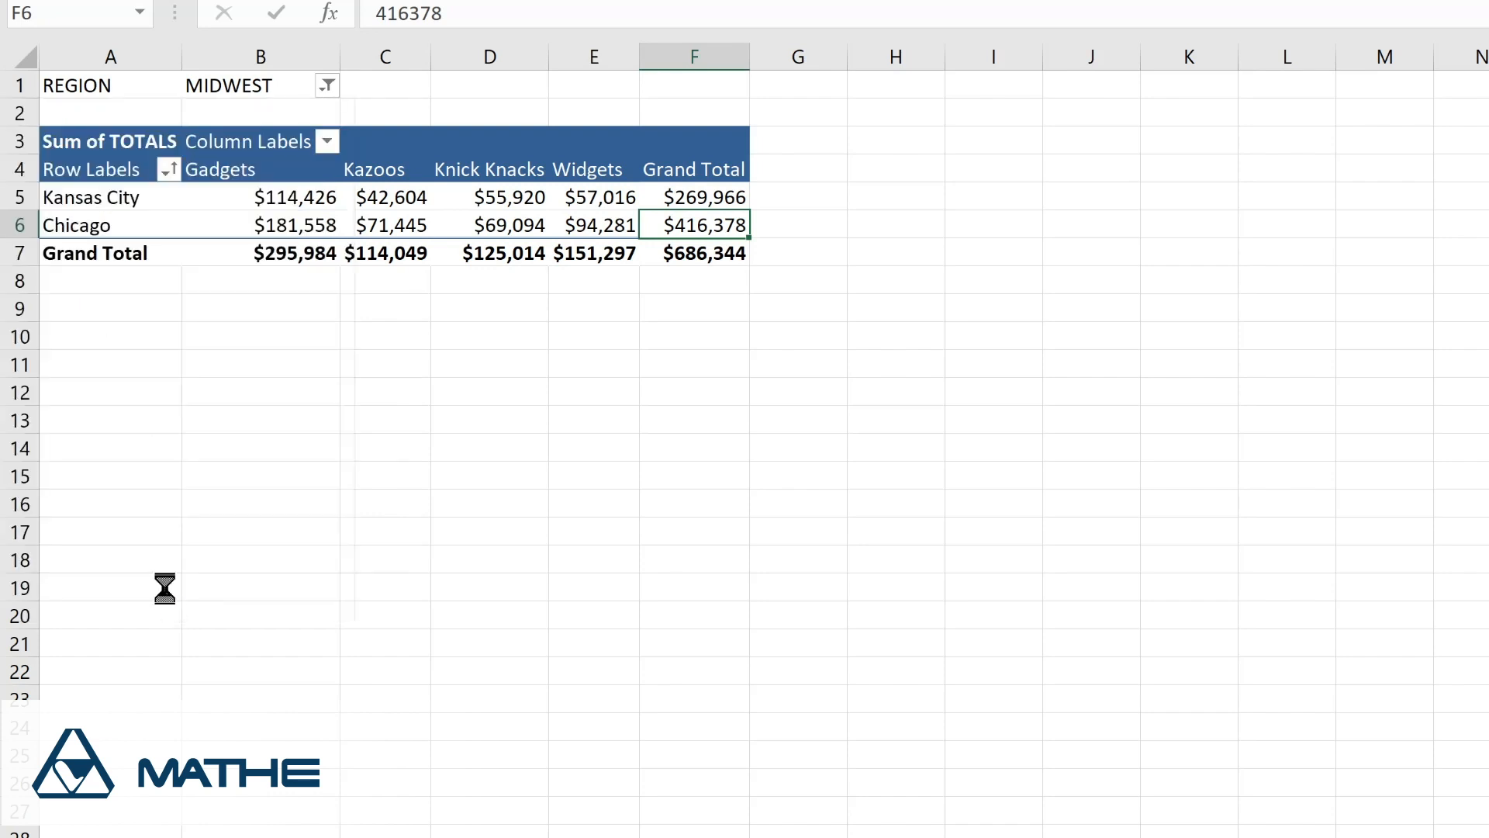